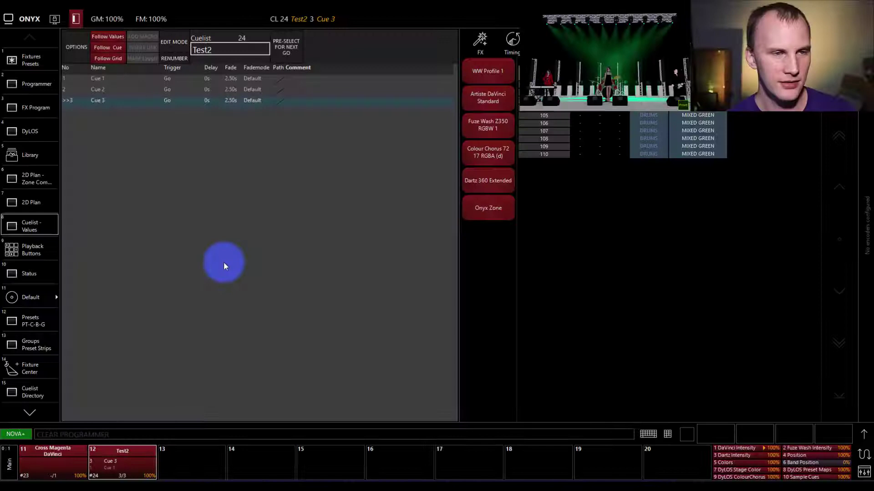
- Add an intensity FX to the Ariste Davinci group with a swing of 200% and a speed of 45% (62 BPM)
click(35, 64)
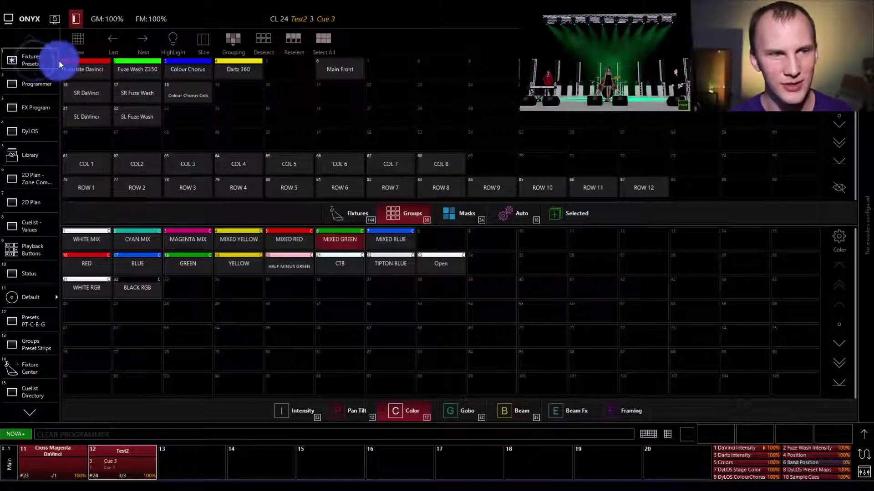
click(80, 70)
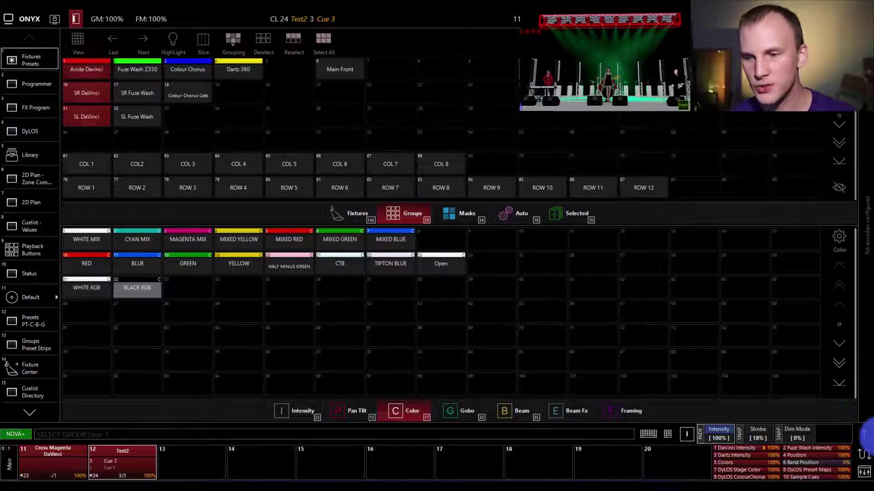
click(869, 436)
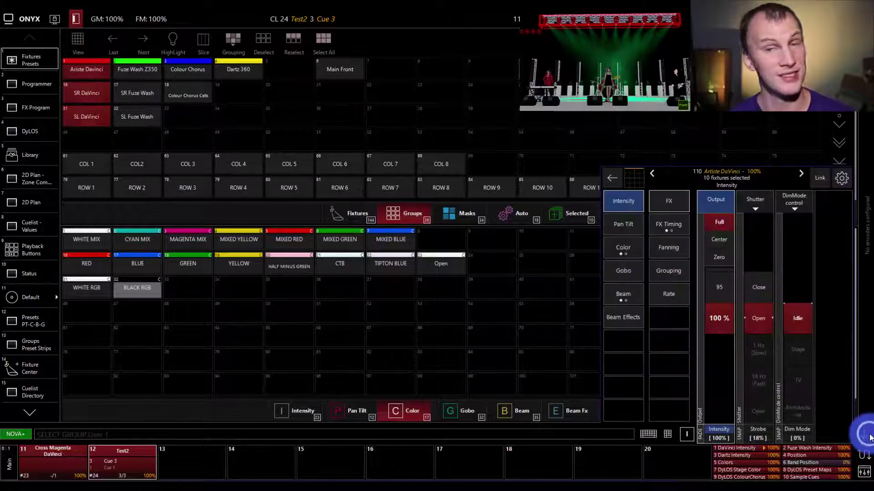
click(715, 199)
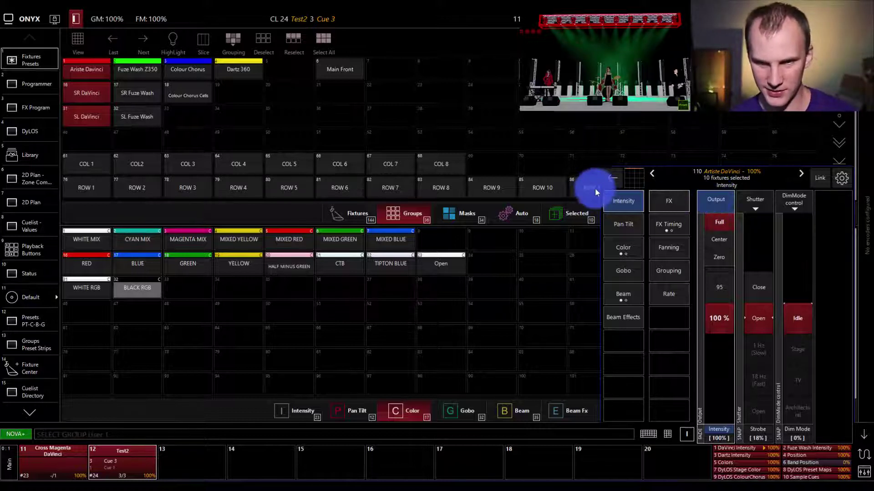
click(618, 199)
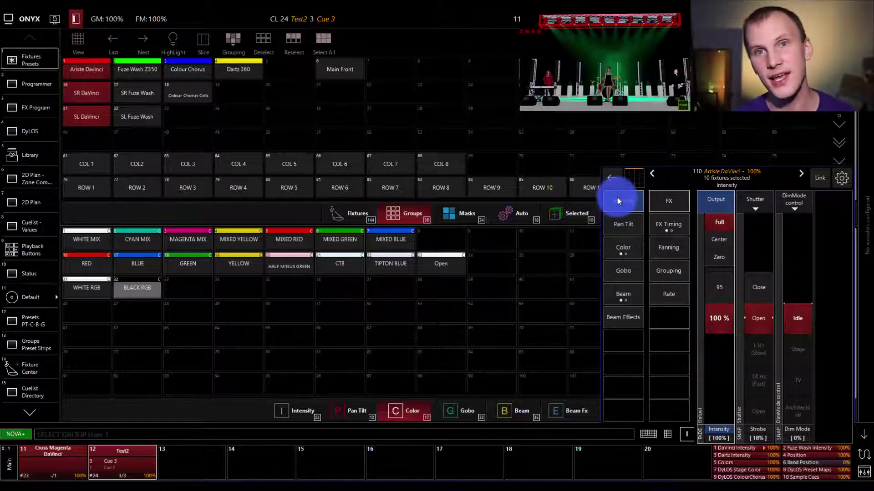
click(652, 201)
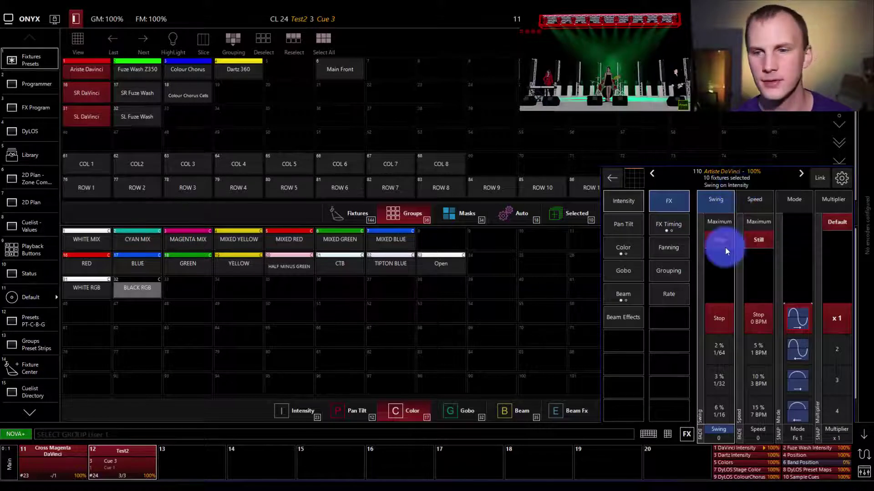
drag(721, 334, 757, 343)
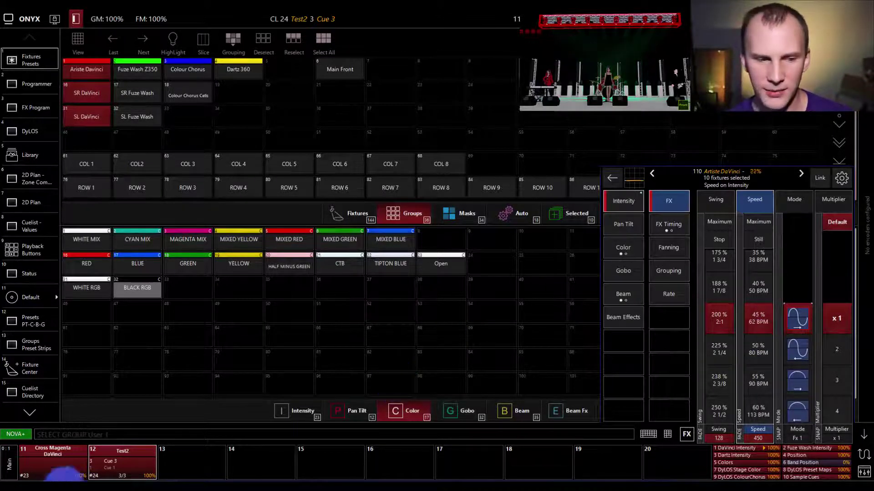
- Release the Test2 cuelist on playback 12
click(111, 460)
click(111, 422)
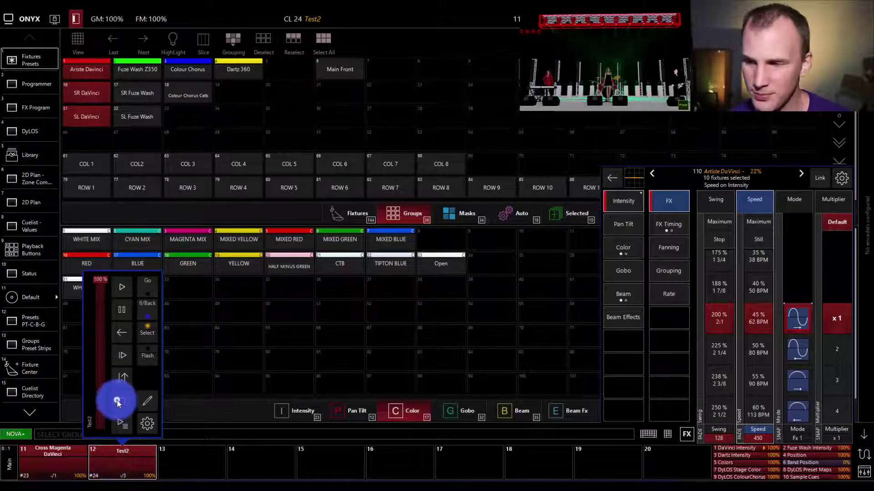
click(242, 353)
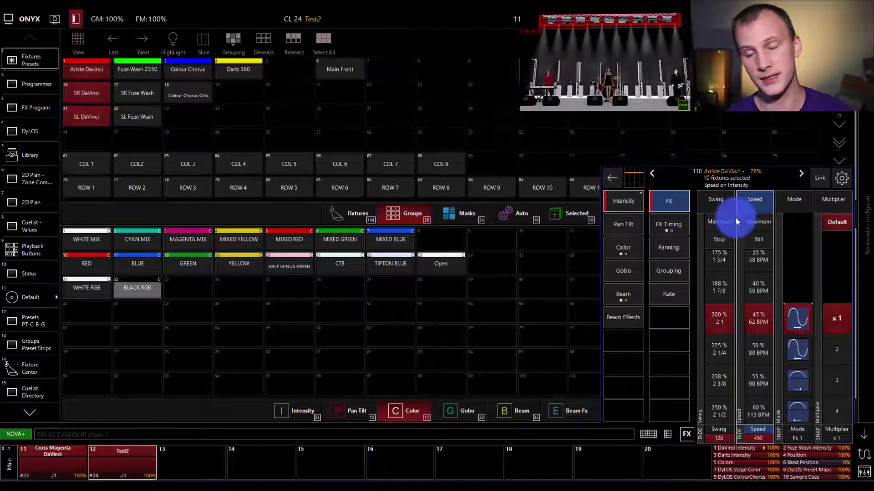
- Keep the intensity output at full and set the intensity FX swing to 100%
click(784, 212)
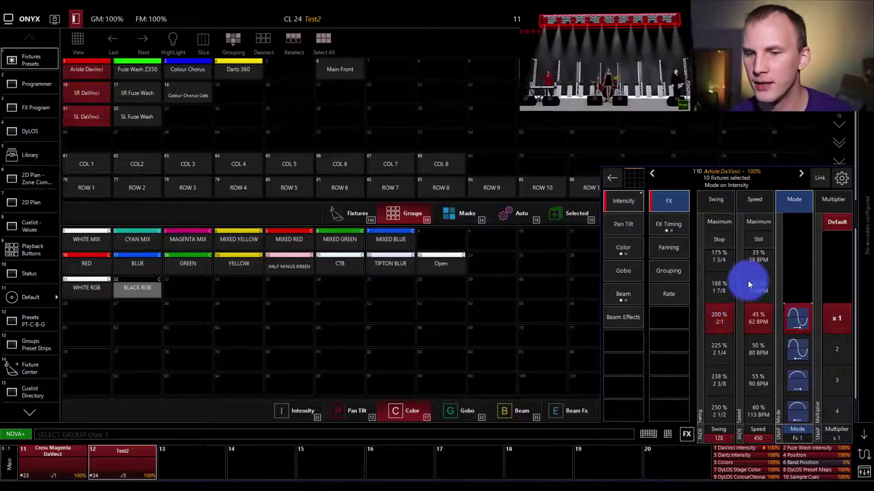
click(611, 202)
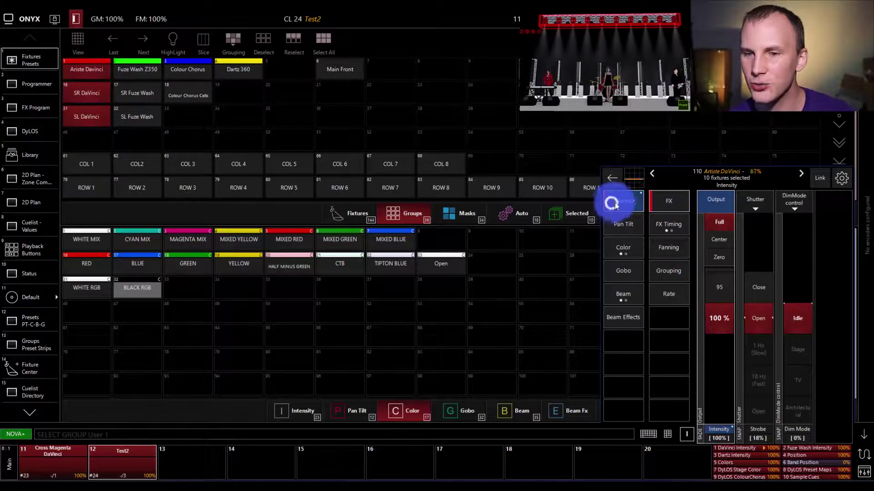
click(708, 238)
click(662, 199)
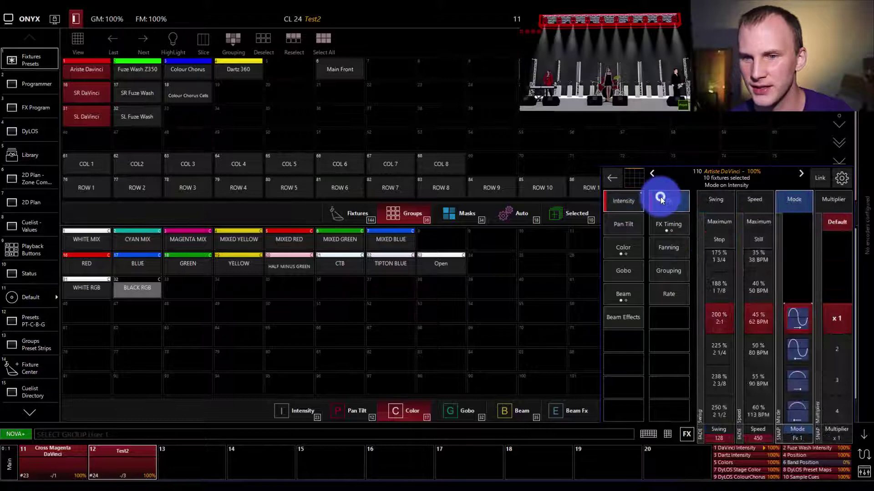
drag(715, 237, 728, 326)
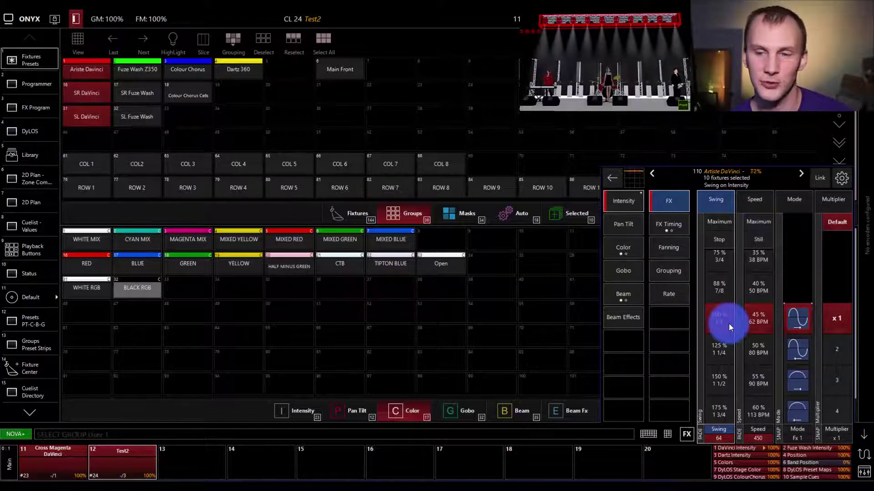
- Set the FX timing wave on intensity to the fixture amount of 10
click(669, 224)
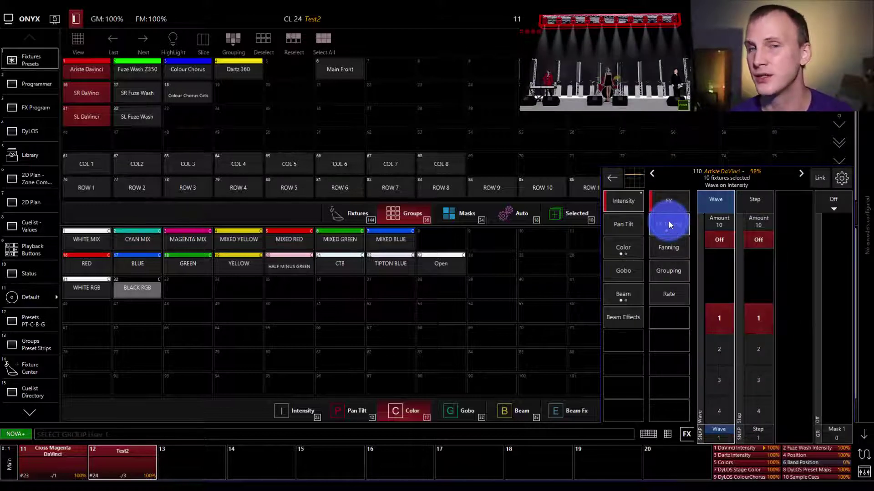
click(711, 224)
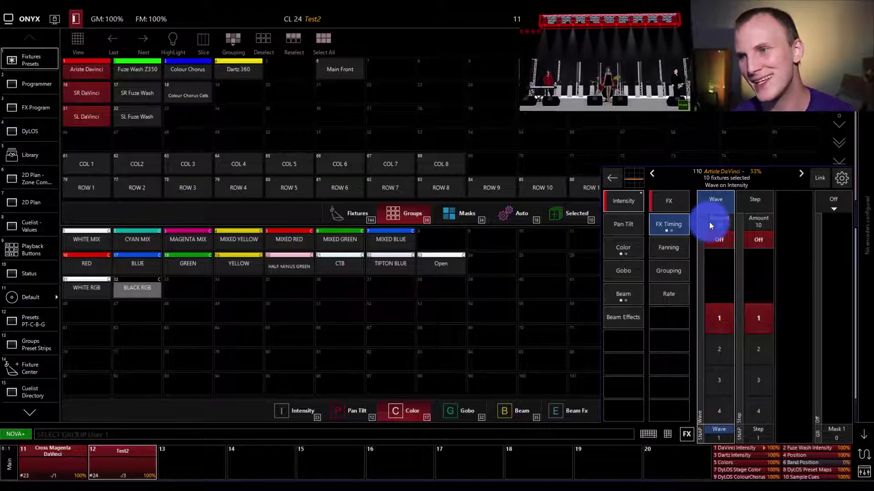
click(710, 224)
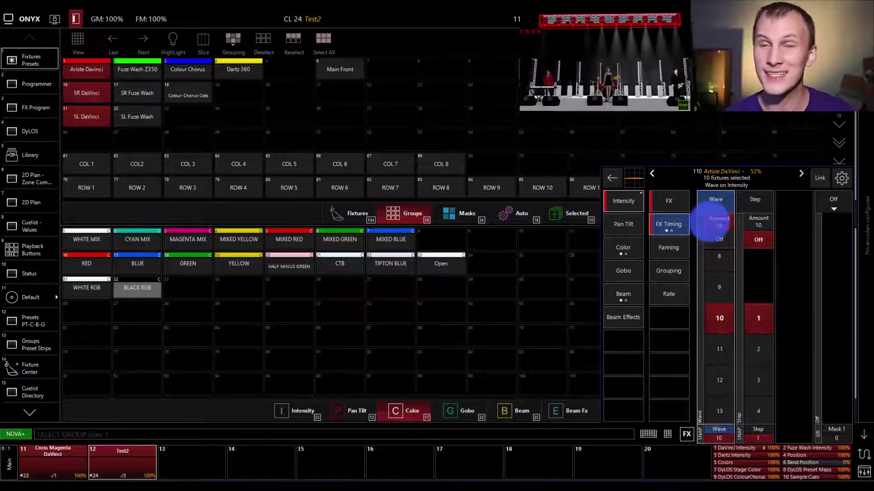
click(718, 222)
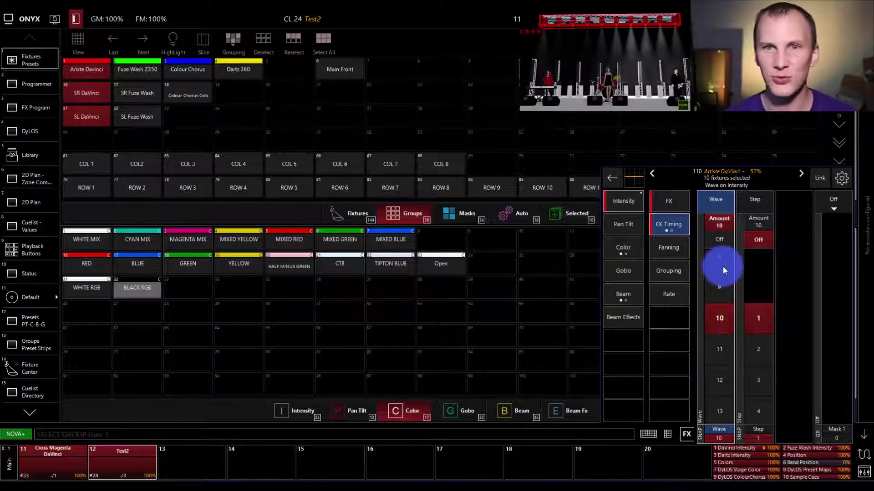
- Record the intensity effect to playback 13 as an override named Int FX, and clear the programmer
click(666, 434)
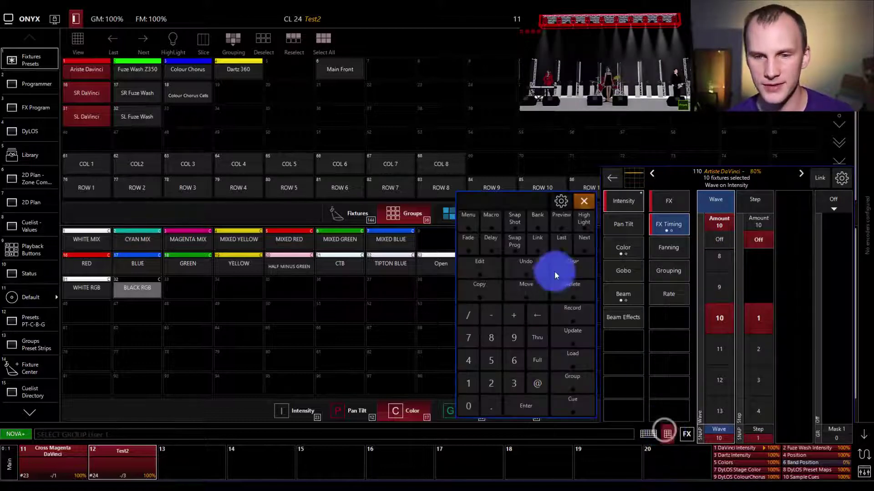
click(573, 309)
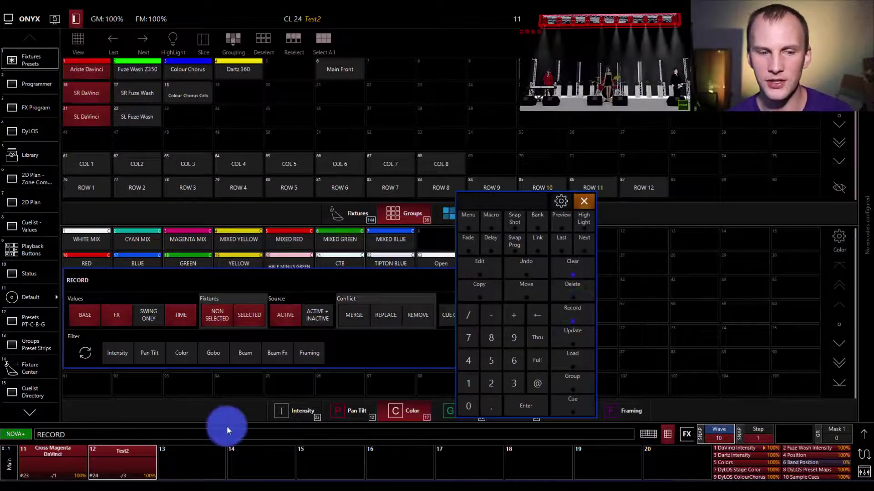
click(211, 453)
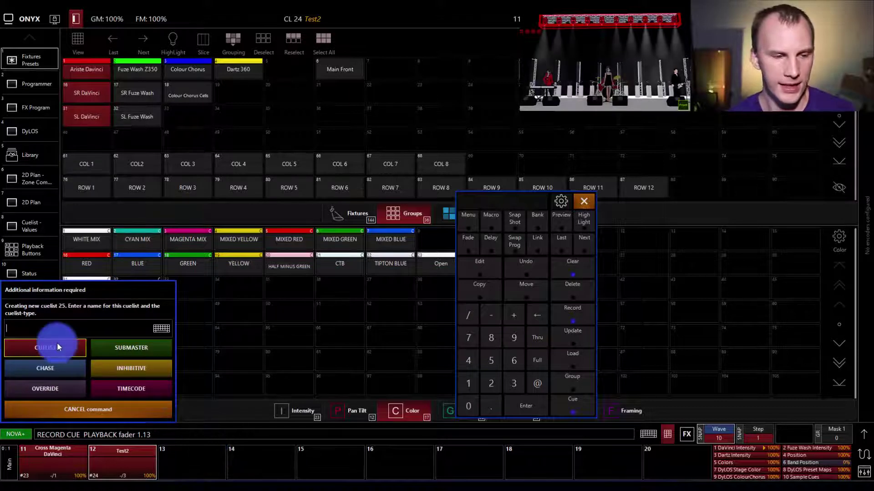
text(Int )
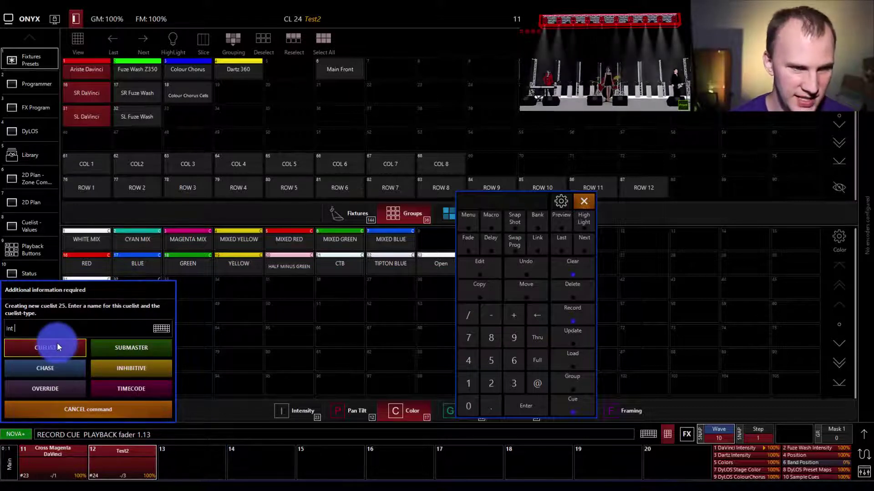
text(FX)
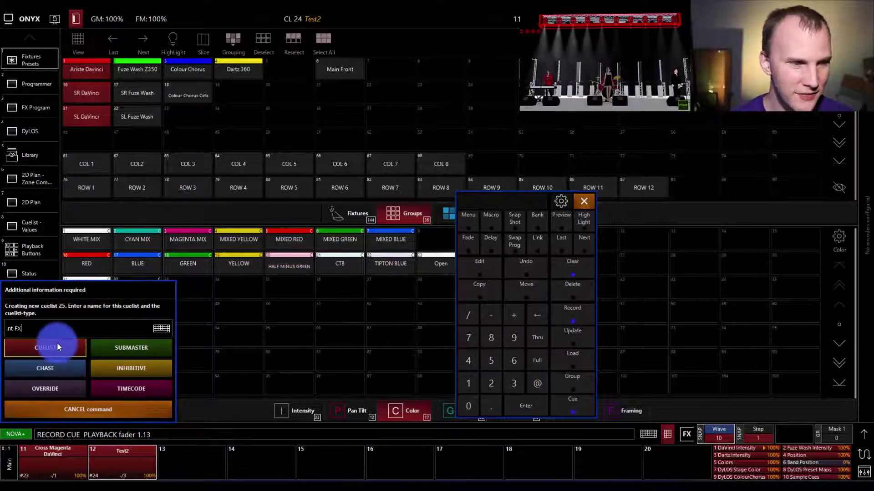
click(63, 387)
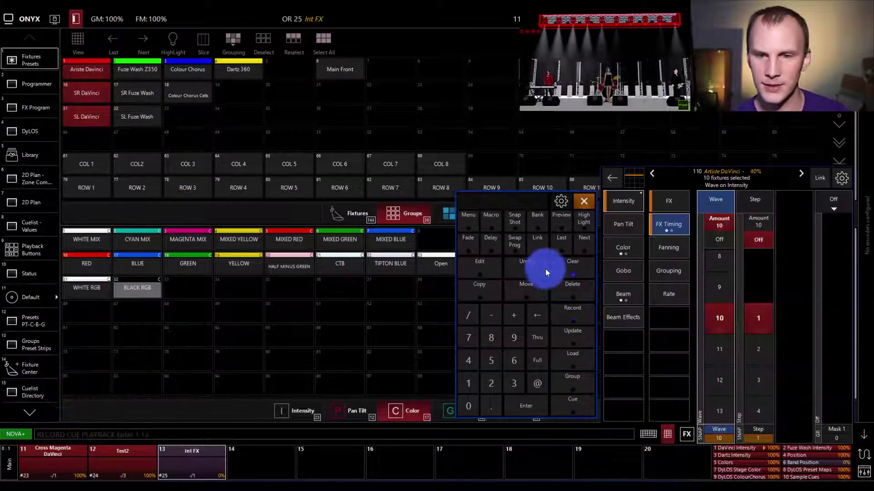
click(561, 266)
- Test the Int FX override by raising its fader, lowering it to about half, and returning it to zero
click(198, 465)
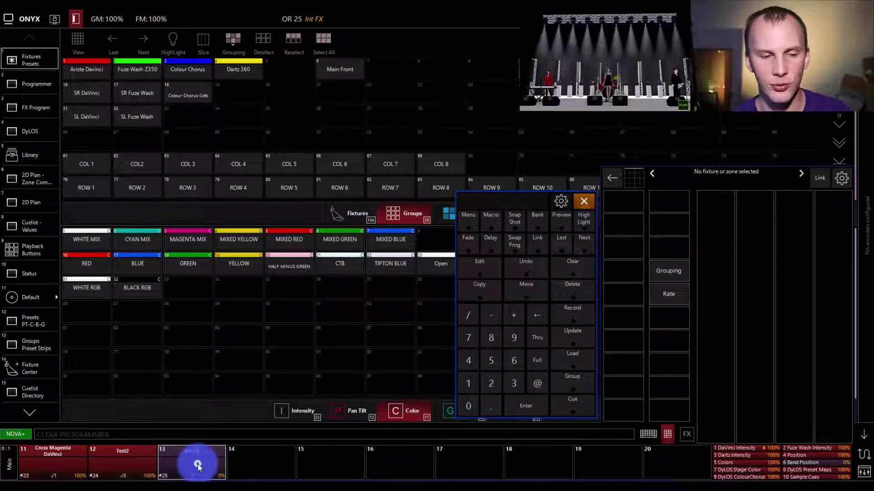
drag(174, 430, 168, 280)
click(173, 345)
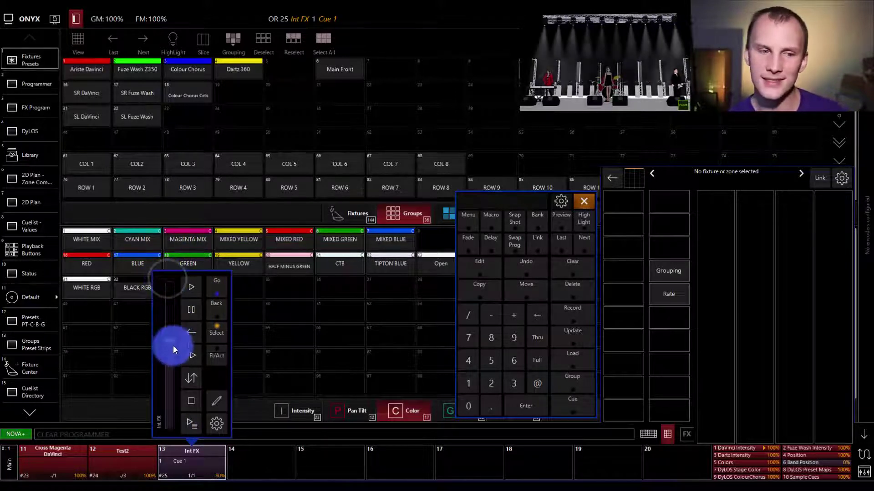
drag(173, 346, 171, 358)
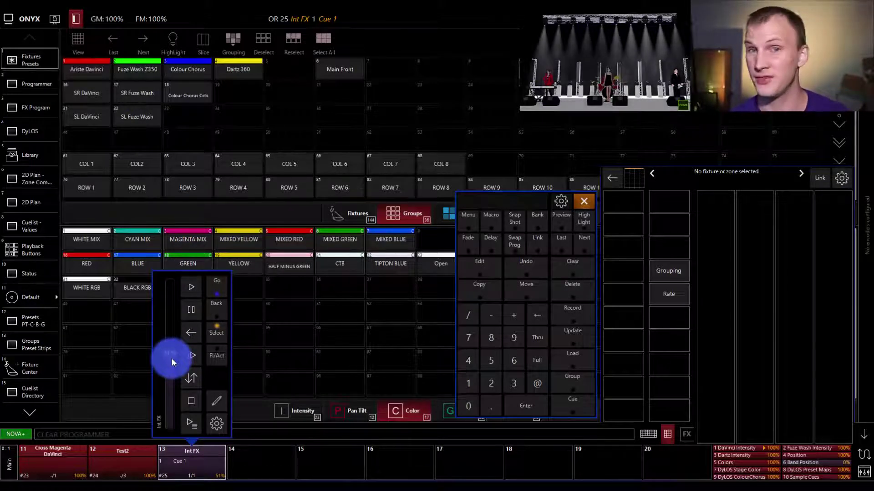
drag(171, 359, 215, 451)
click(261, 468)
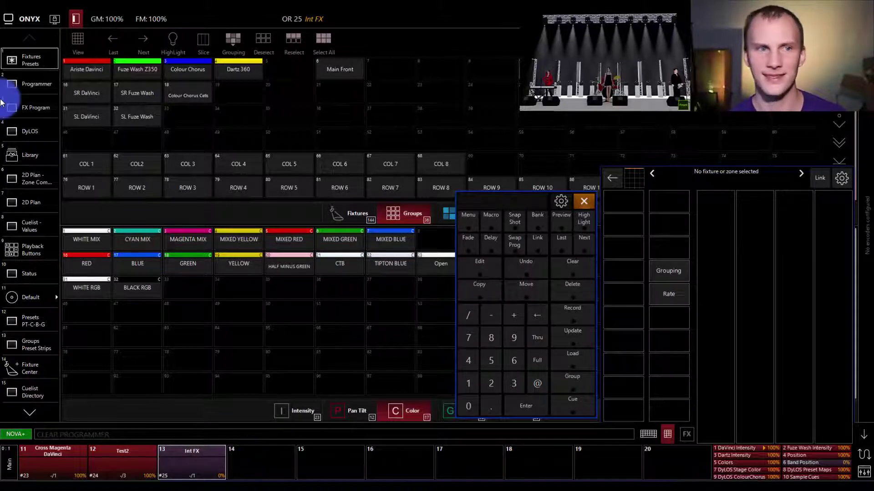
- Add a magenta color FX to the Ariste Davinci group with maximum swing and a speed of 45% (62 BPM)
click(100, 71)
click(623, 226)
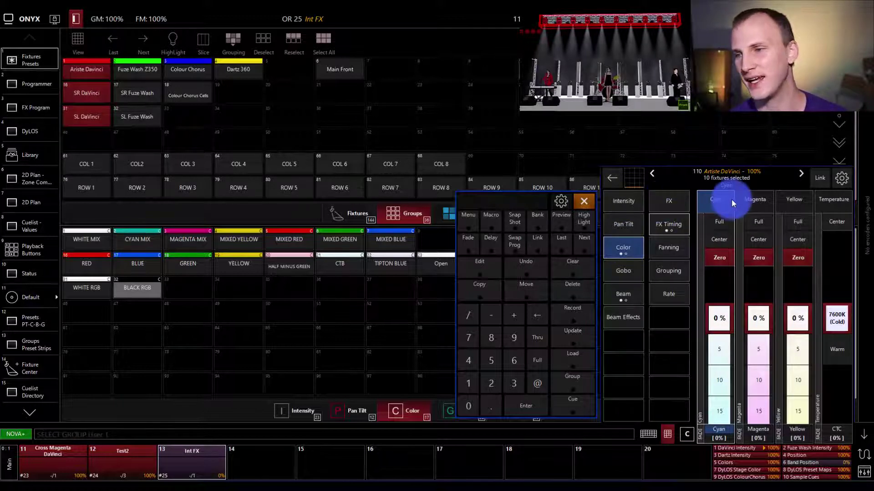
click(756, 200)
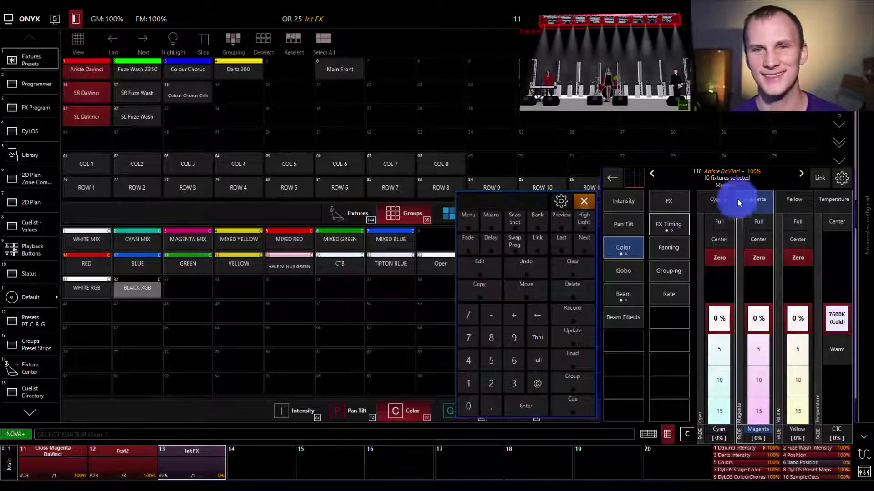
click(669, 202)
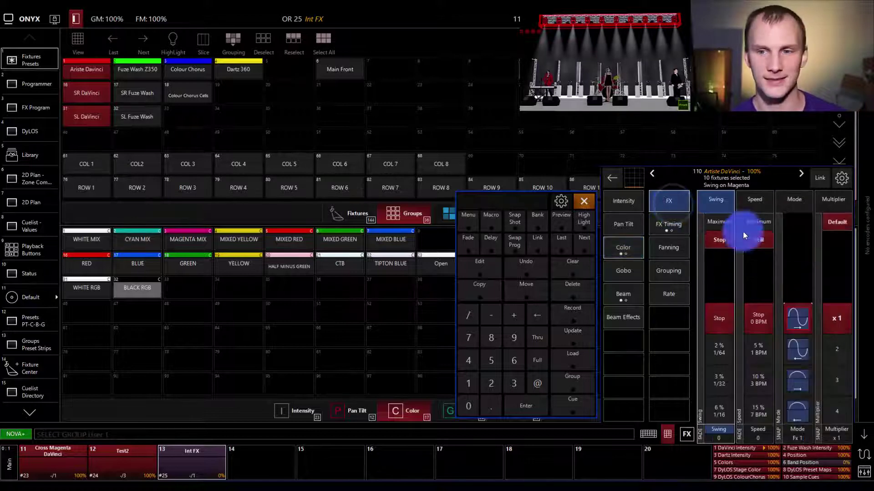
click(719, 222)
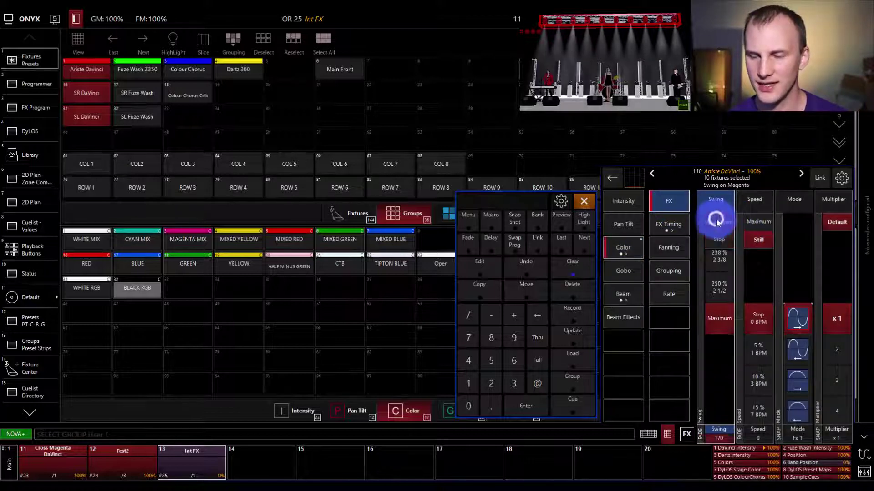
drag(763, 313, 755, 336)
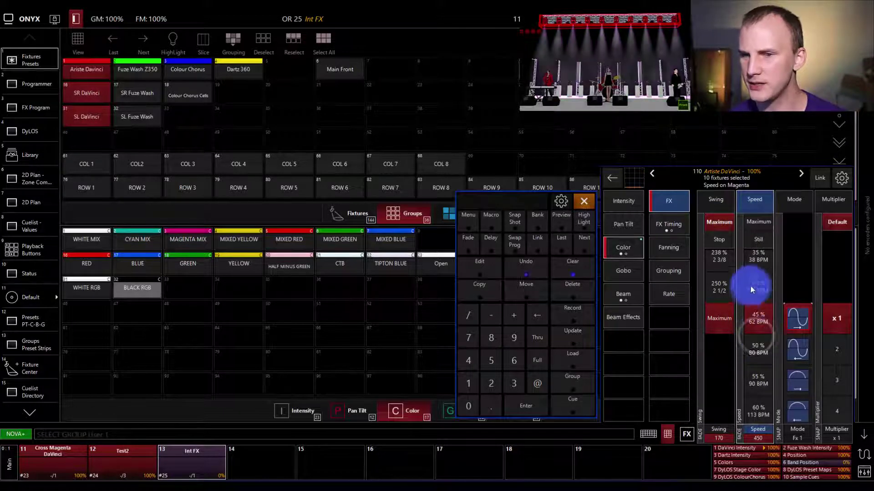
- Change the magenta FX mode to the square waveform Fx 7 and set its wave to the fixture amount of 10
click(795, 335)
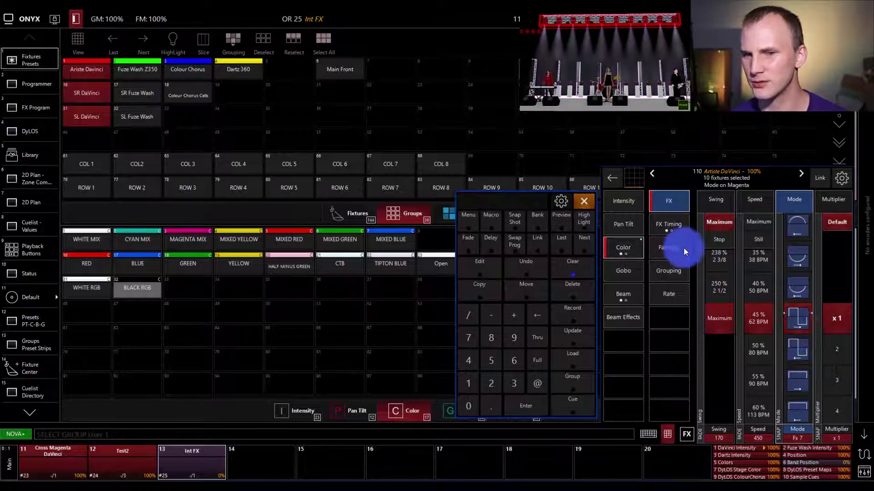
click(673, 223)
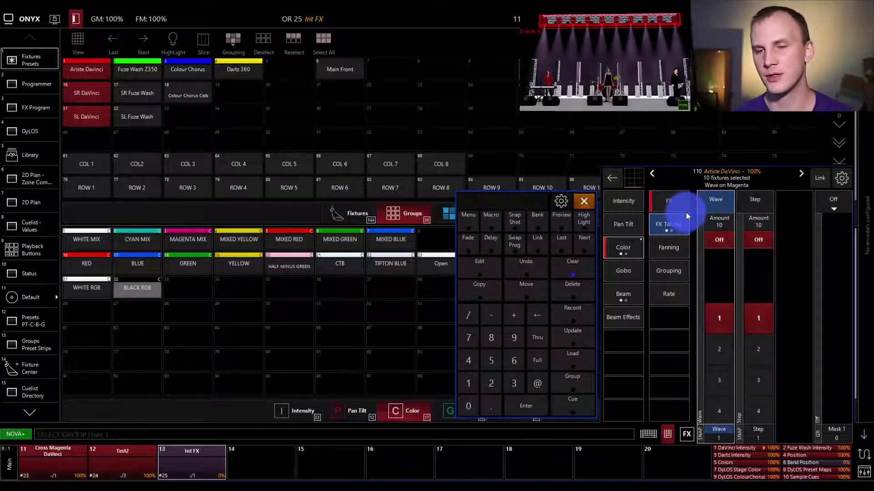
click(725, 219)
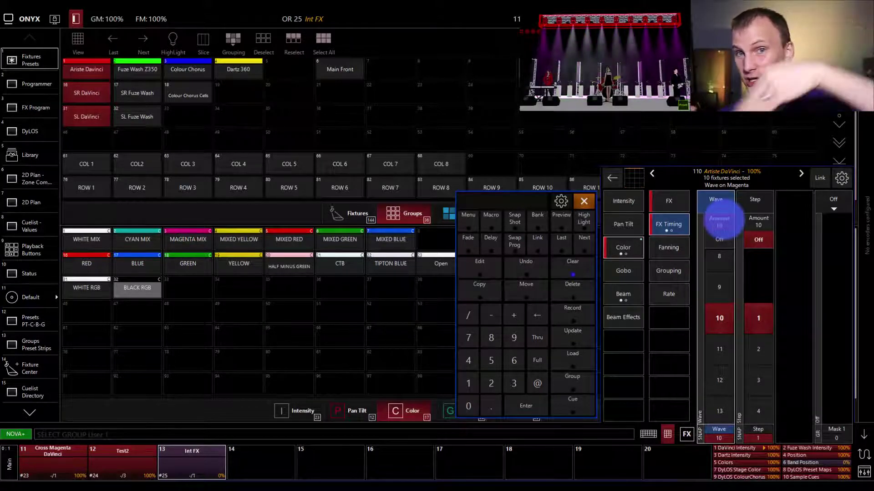
- Examine the magenta FX waveform mode and how it relates to the wave value in its FX timing
click(665, 192)
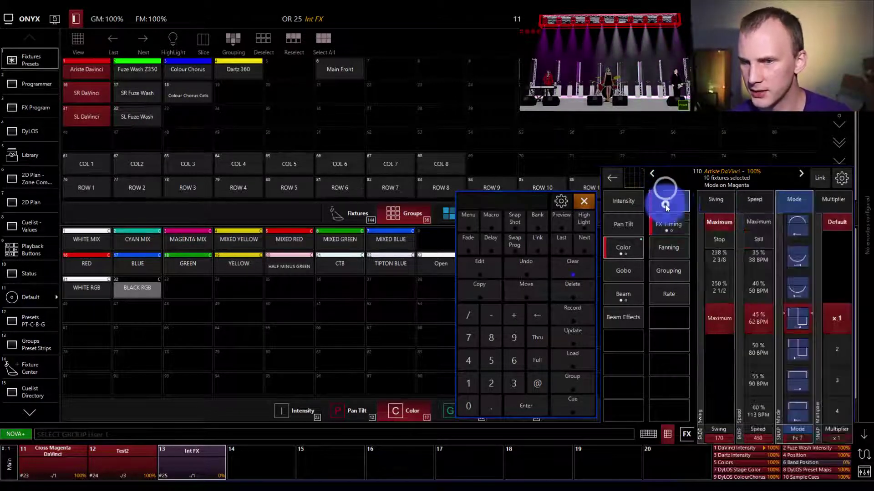
click(793, 317)
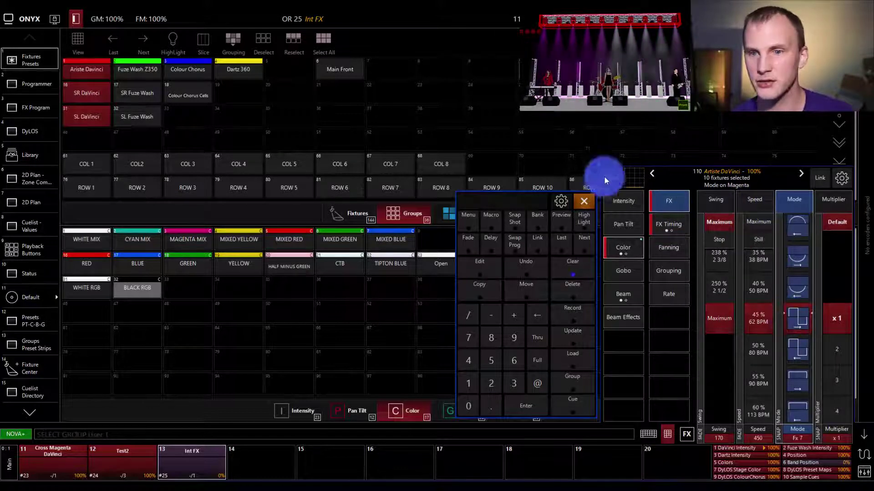
click(672, 224)
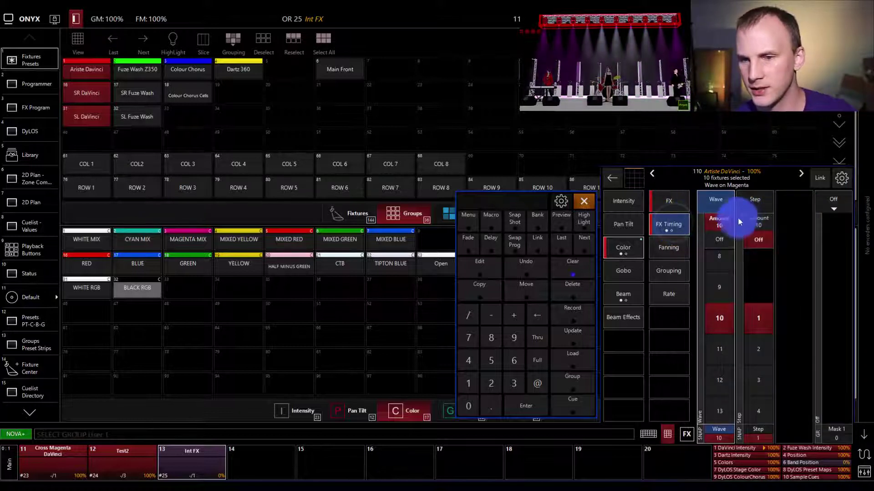
click(722, 233)
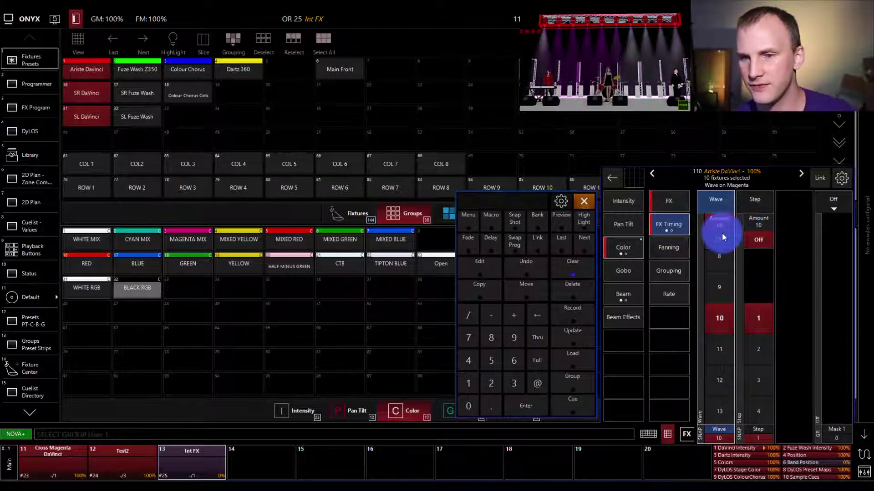
- Try the magenta FX with a step value of 10 instead of a wave, and reduce the step to off
click(758, 224)
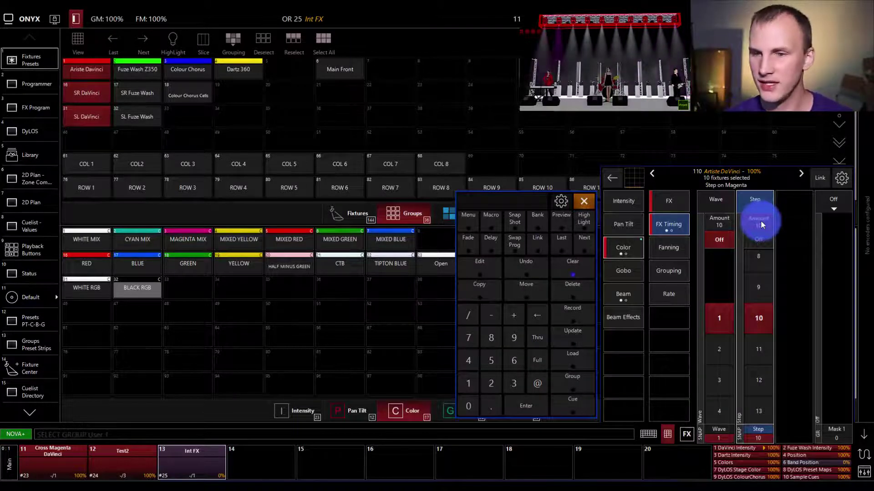
click(762, 273)
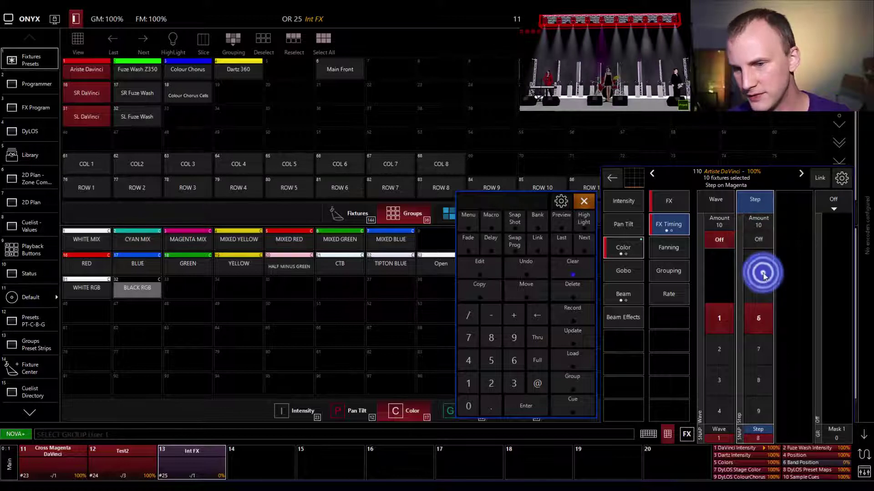
drag(763, 273, 764, 237)
- Set the magenta FX wave to 2 and raise its speed to 70% (164 BPM)
click(730, 223)
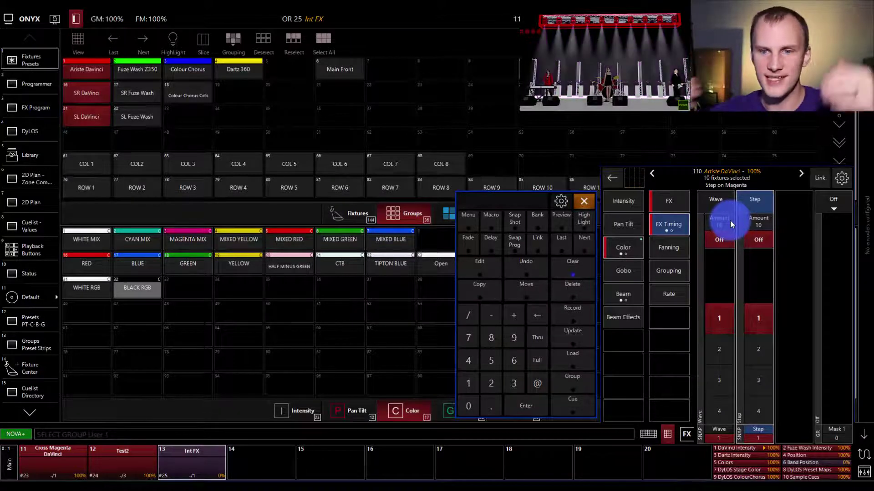
click(731, 223)
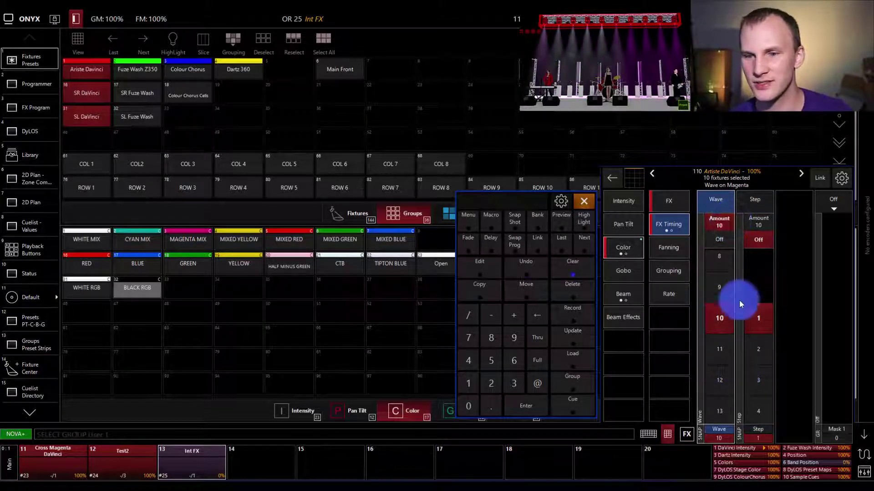
scroll(714, 282, up, 5)
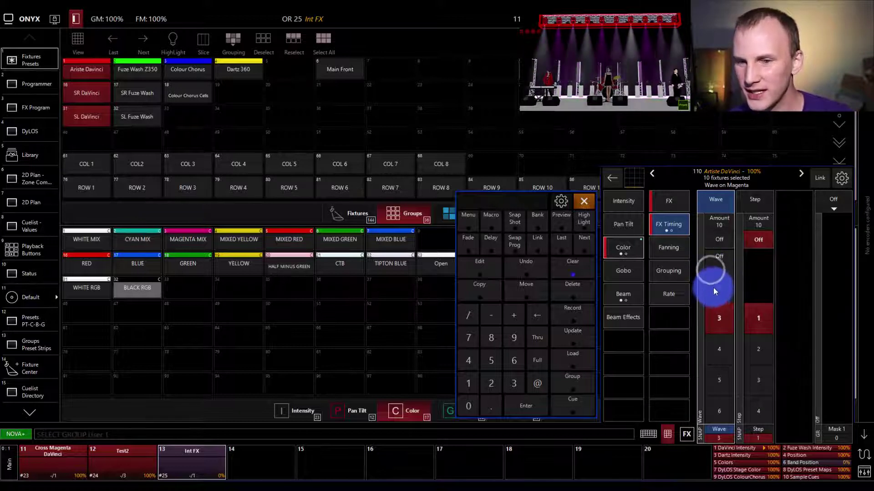
scroll(713, 287, up, 3)
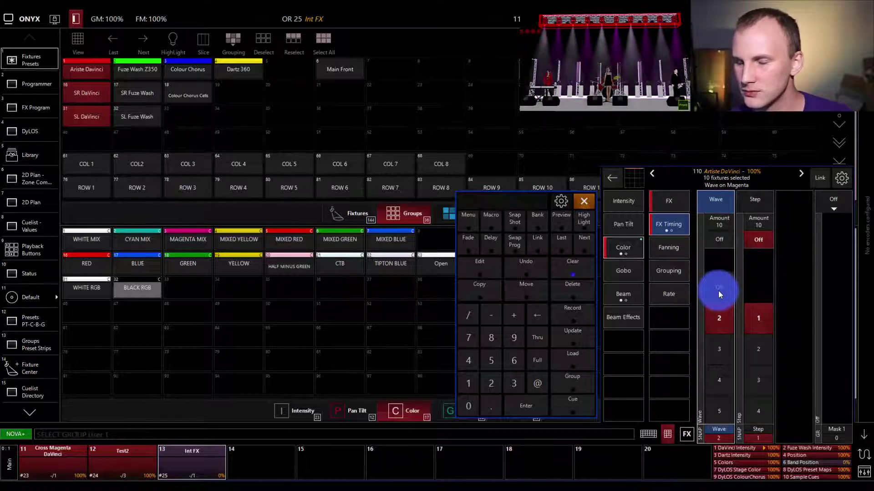
click(678, 201)
scroll(758, 338, down, 5)
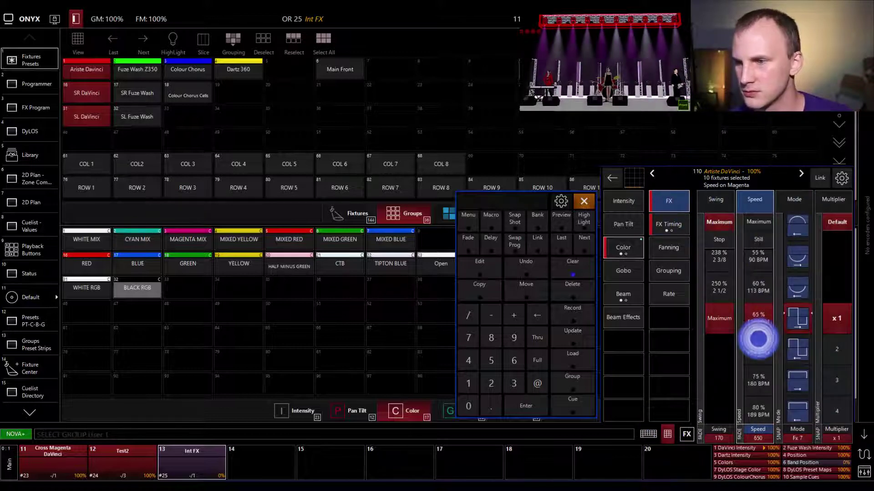
- Record the color effect to playback 14 as an override named Color FX, and clear the programmer
click(587, 314)
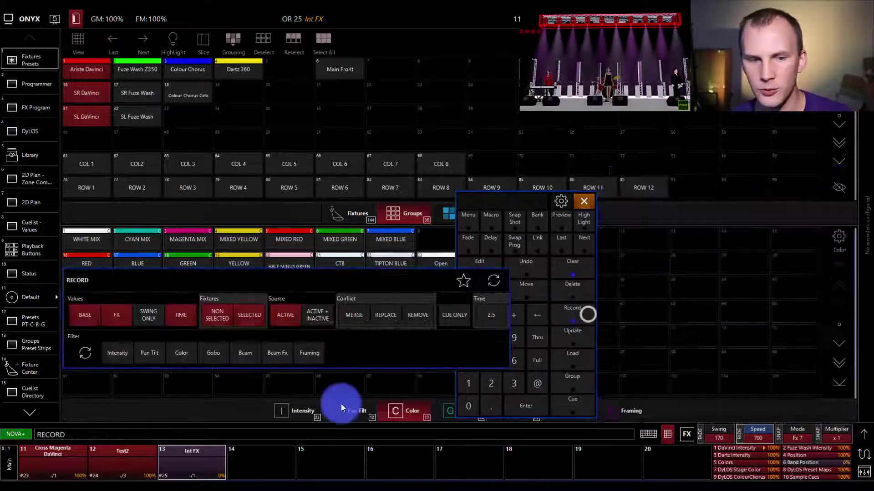
click(261, 454)
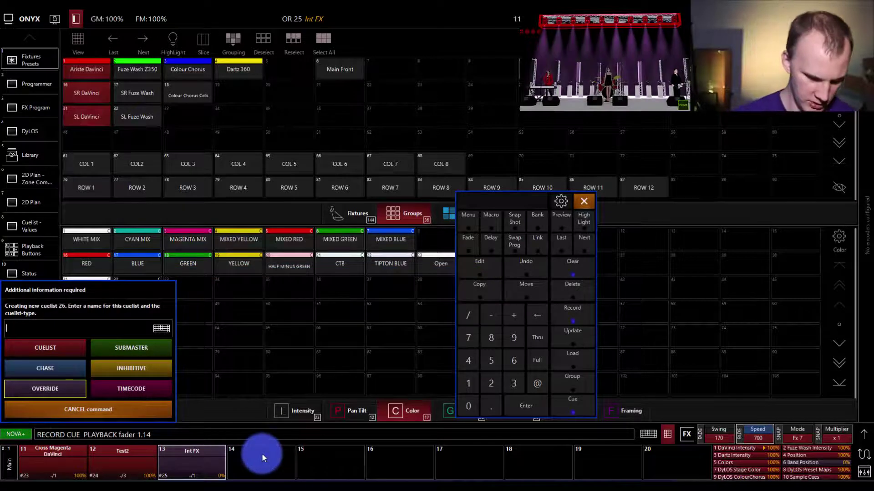
text(Color FX)
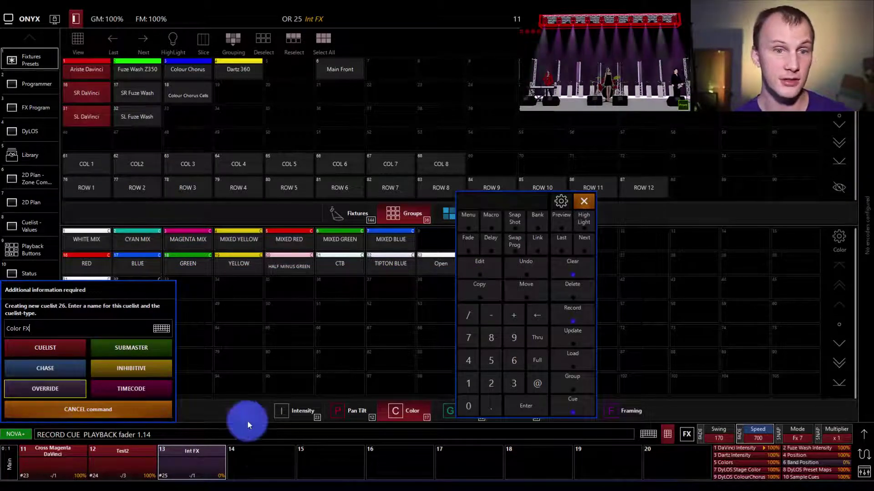
click(37, 393)
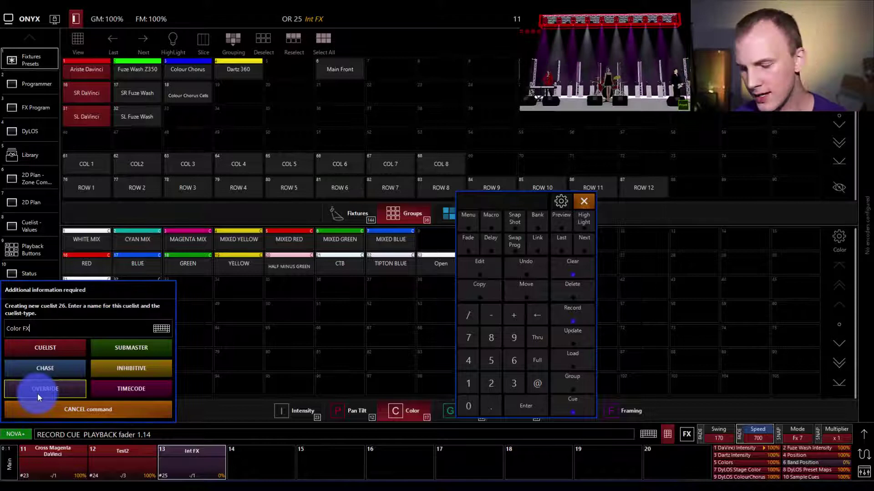
click(37, 393)
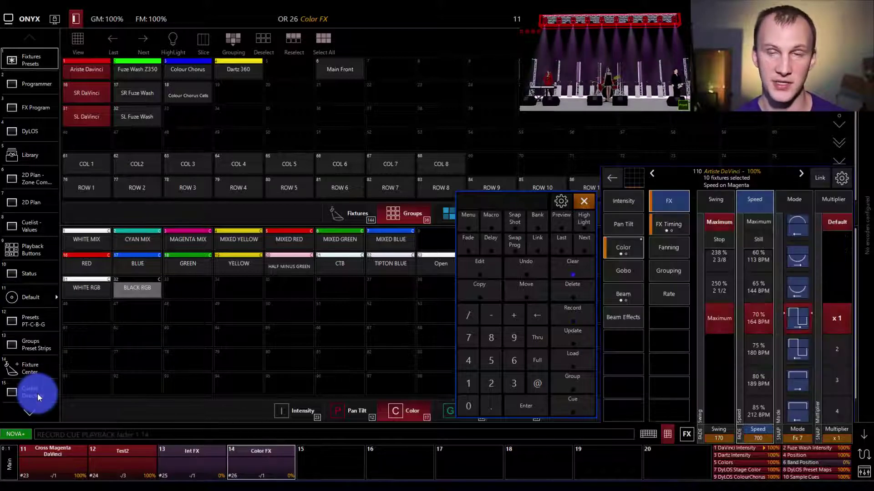
click(570, 267)
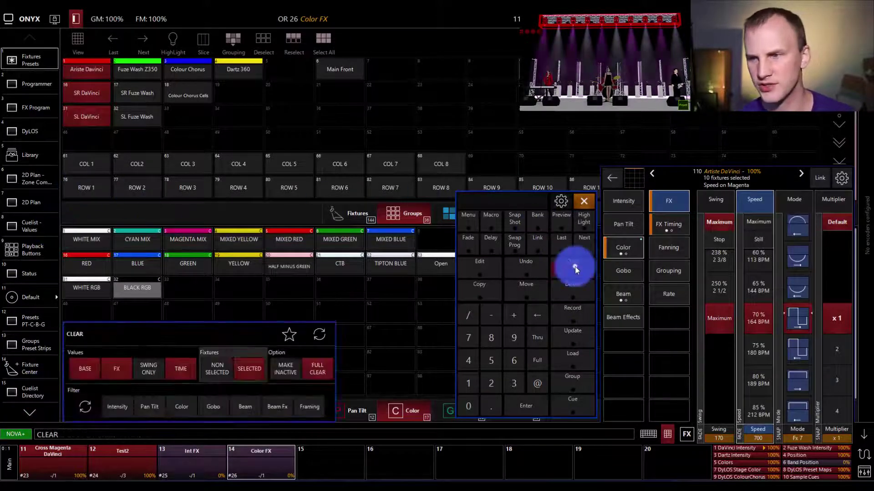
click(573, 269)
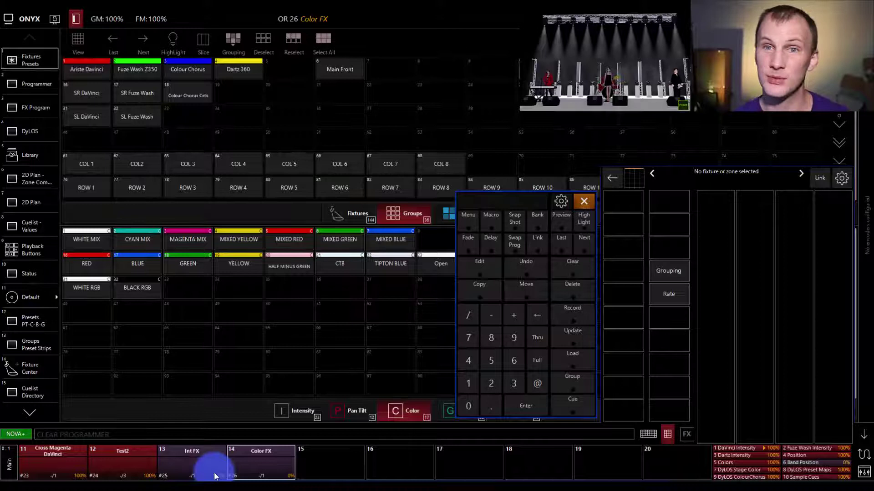
- Raise the Int FX and Color FX override faders to 100% to run both effects together
click(194, 462)
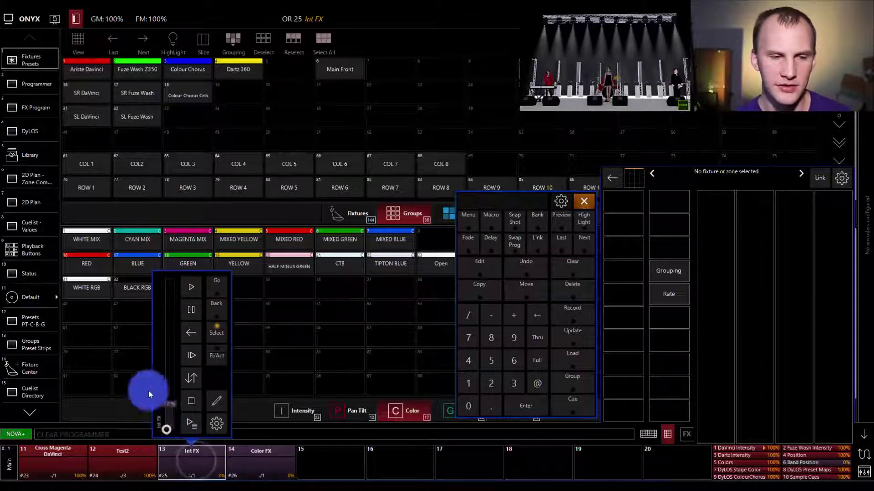
drag(149, 391, 156, 238)
click(263, 452)
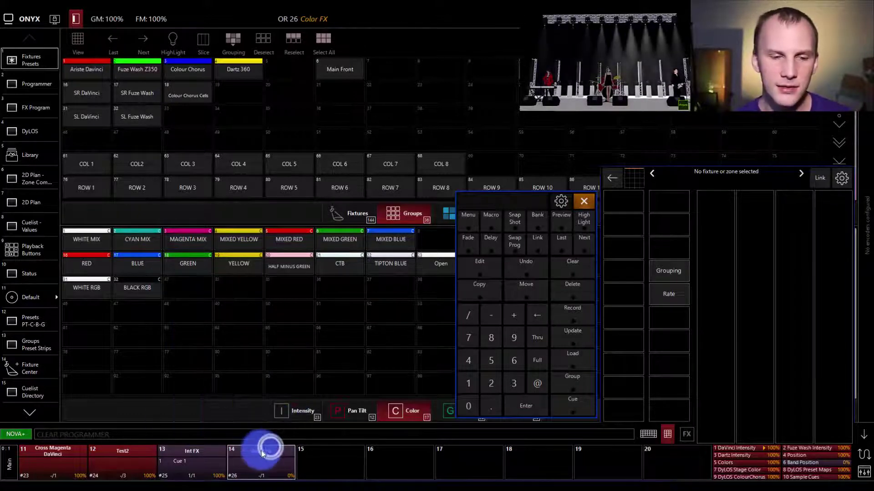
drag(228, 377, 237, 279)
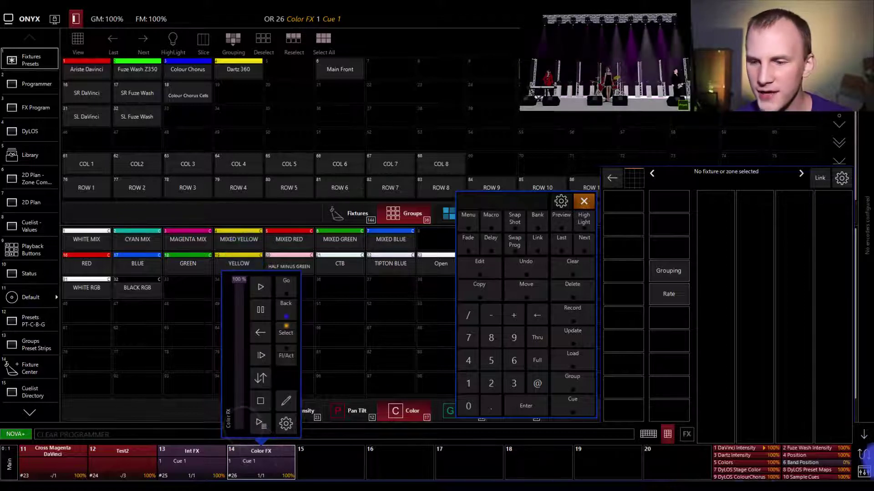
- Show the expanded playback faders, vary the Int FX level, return Int FX and Color FX to zero, and collapse the view
click(149, 390)
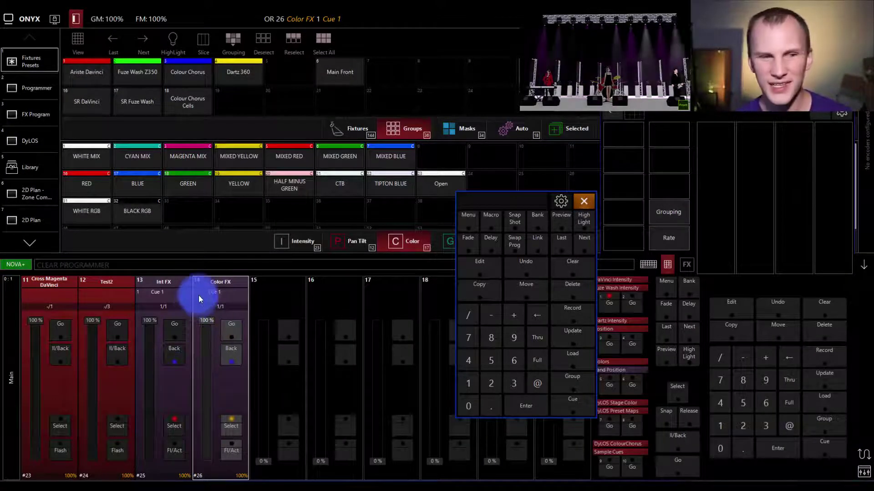
drag(142, 322, 155, 394)
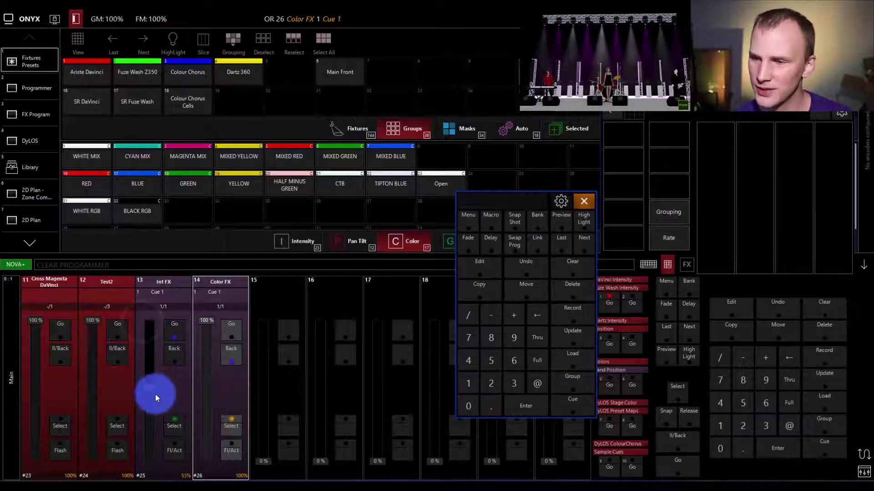
mouse_move(208, 316)
mouse_down()
mouse_move(205, 472)
mouse_move(195, 326)
mouse_move(187, 476)
mouse_up()
drag(150, 328, 175, 468)
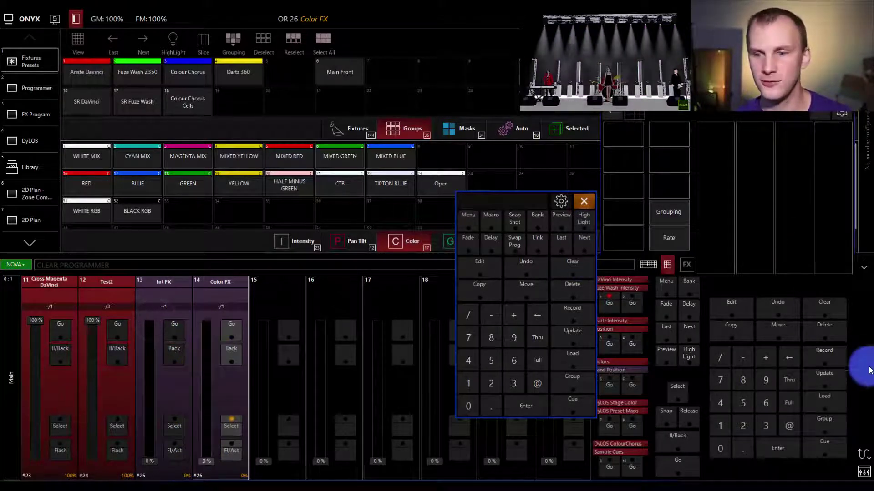
click(863, 471)
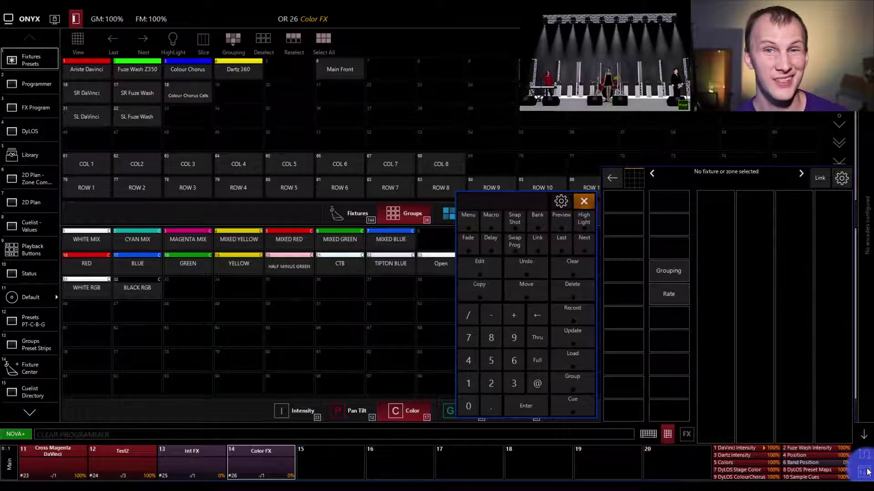
click(397, 288)
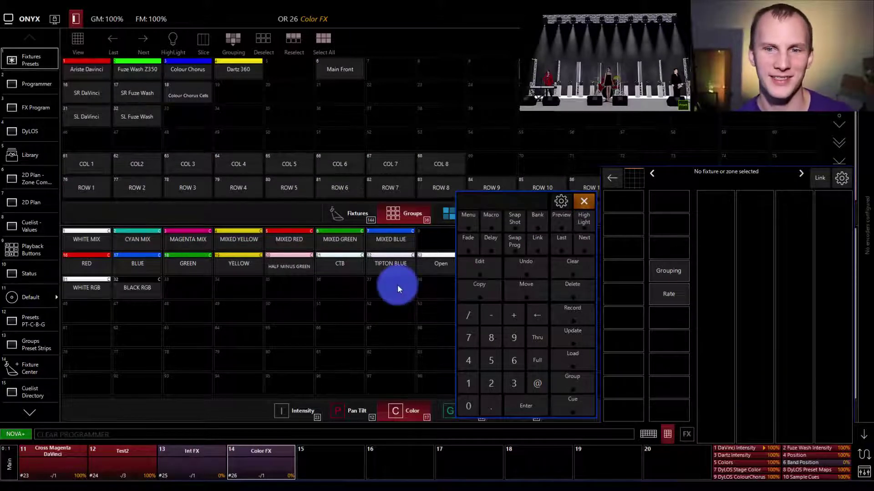
click(481, 292)
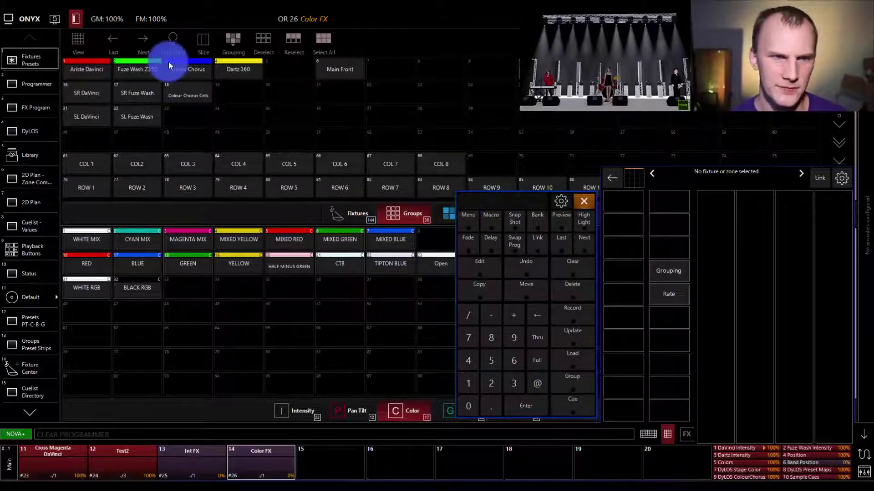
- Select the Ariste Davinci group and examine its pan tilt FX parameters: swing pan, swing tilt, speed and figure
click(75, 66)
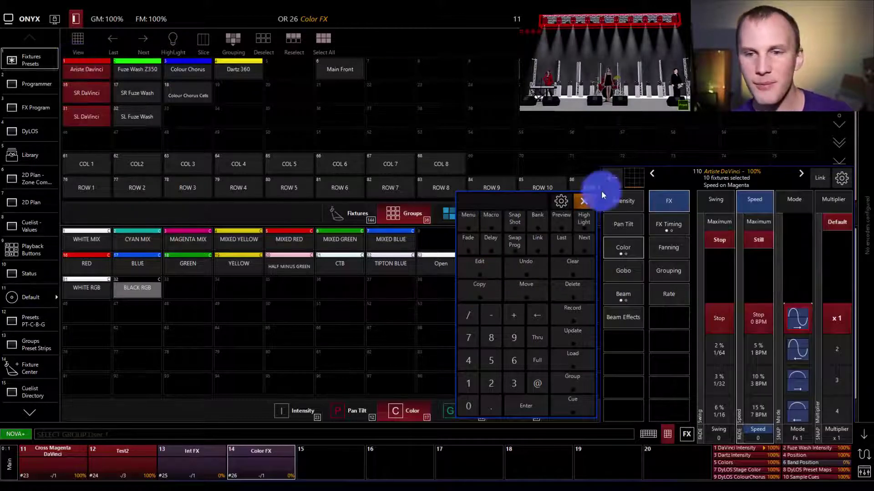
click(614, 221)
click(675, 196)
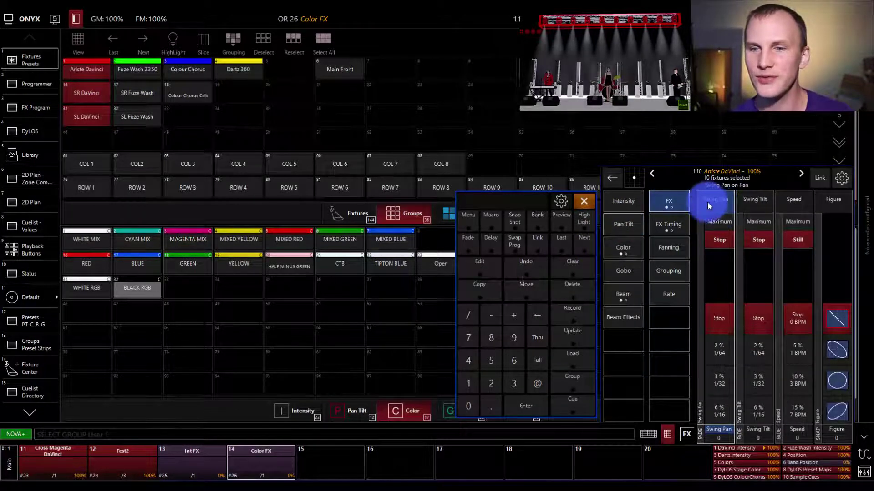
click(760, 204)
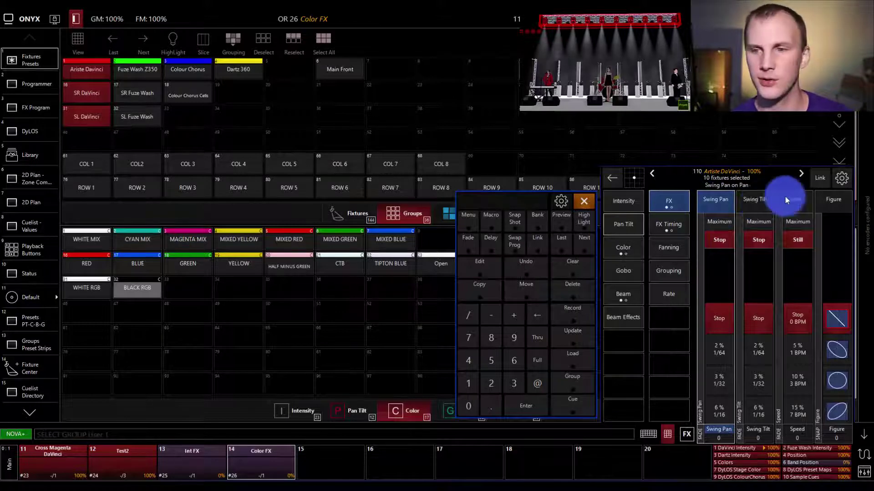
click(828, 199)
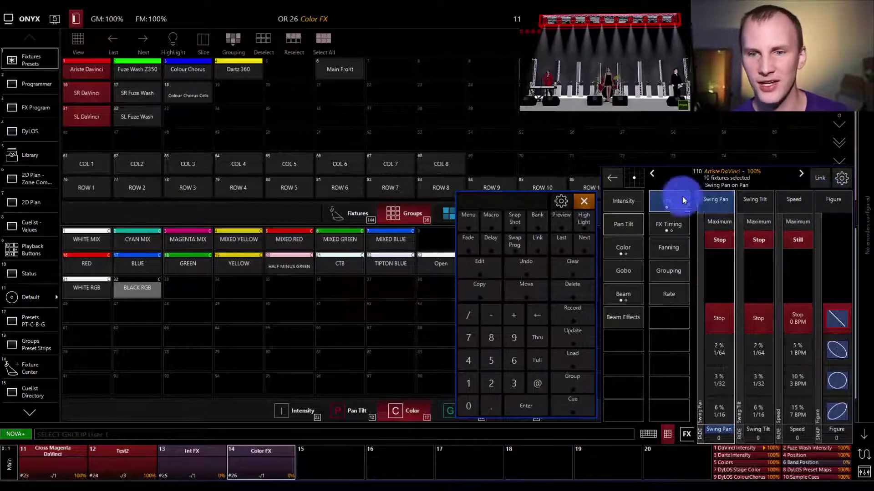
- Examine the intensity FX parameters (swing, speed, mode and multiplier) for comparison with the pan tilt ones
click(623, 202)
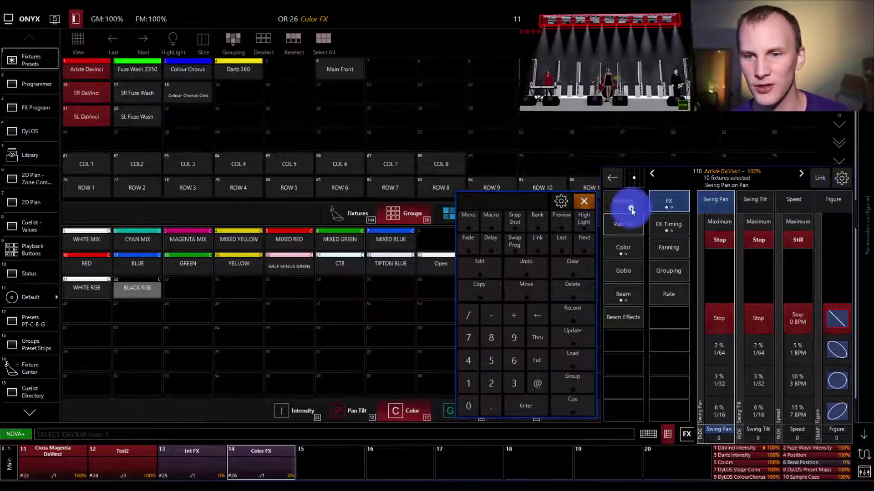
click(667, 204)
click(719, 203)
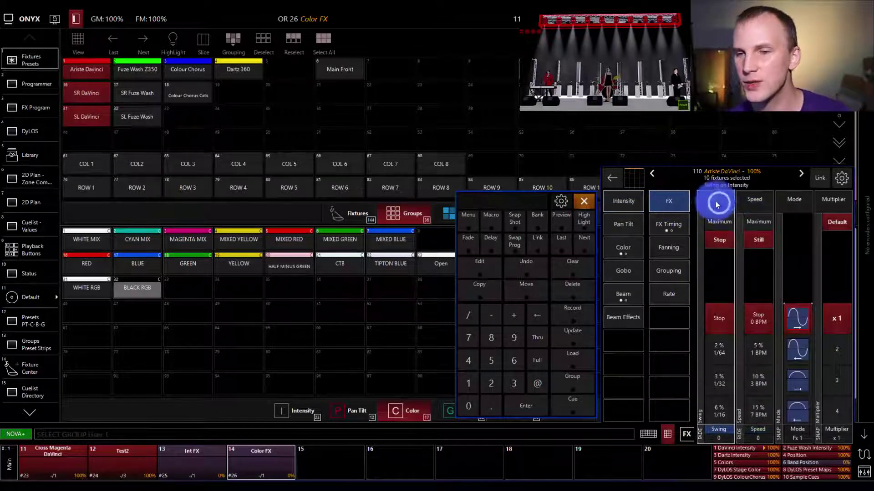
click(755, 211)
click(796, 203)
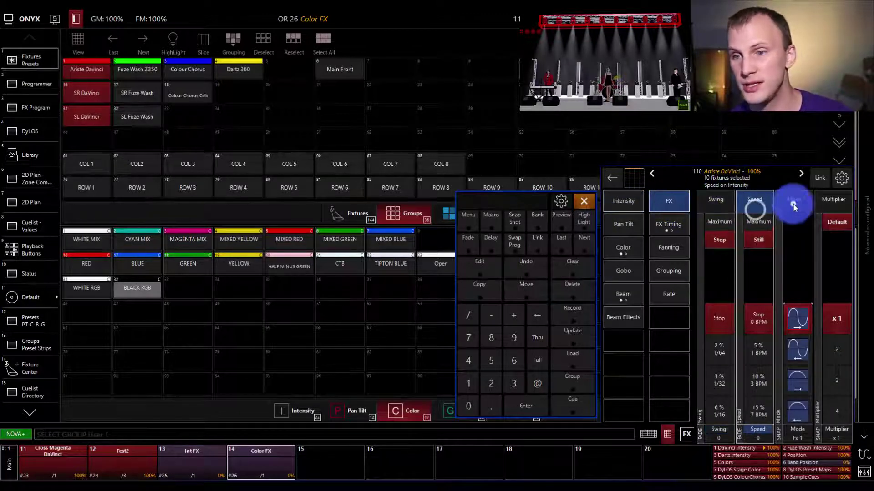
click(834, 203)
- Set the selected fixtures' pan tilt FX to swing pan 25%, swing tilt 50%, speed 35% and the leaning ellipse figure just after the straight line
click(603, 222)
click(665, 197)
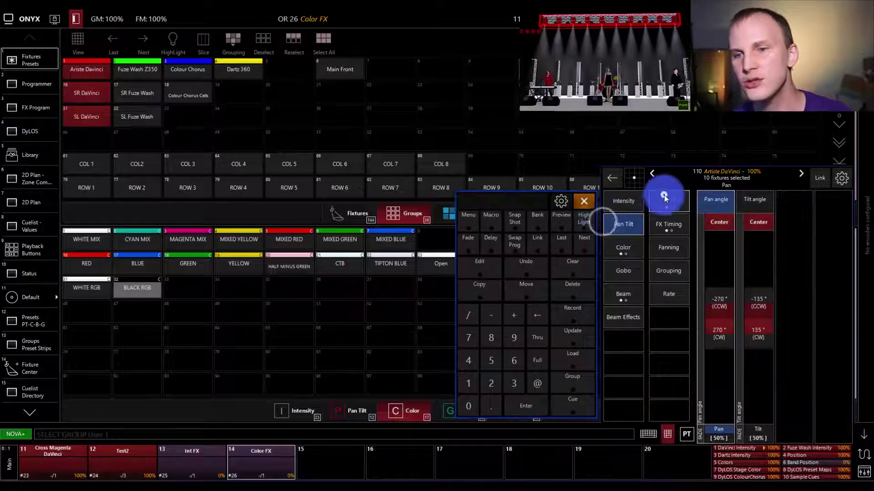
click(713, 222)
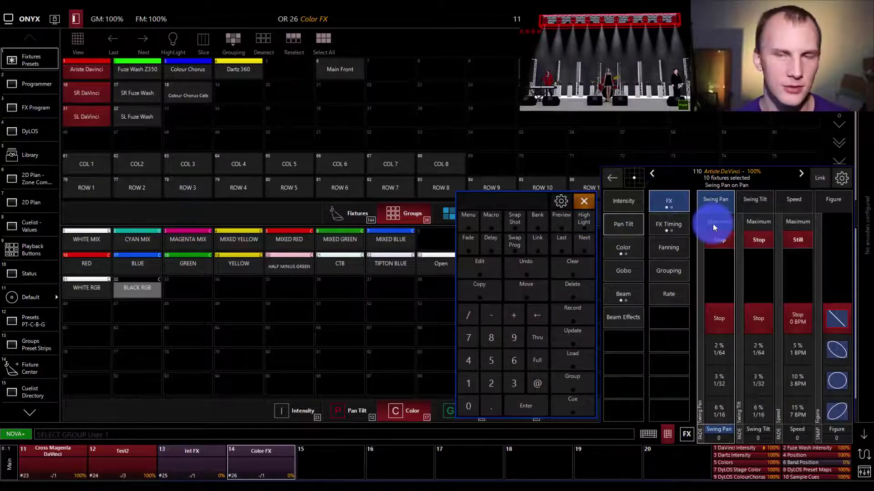
drag(712, 223, 729, 345)
drag(750, 345, 748, 287)
drag(707, 315, 709, 321)
drag(753, 319, 807, 320)
drag(839, 306, 840, 342)
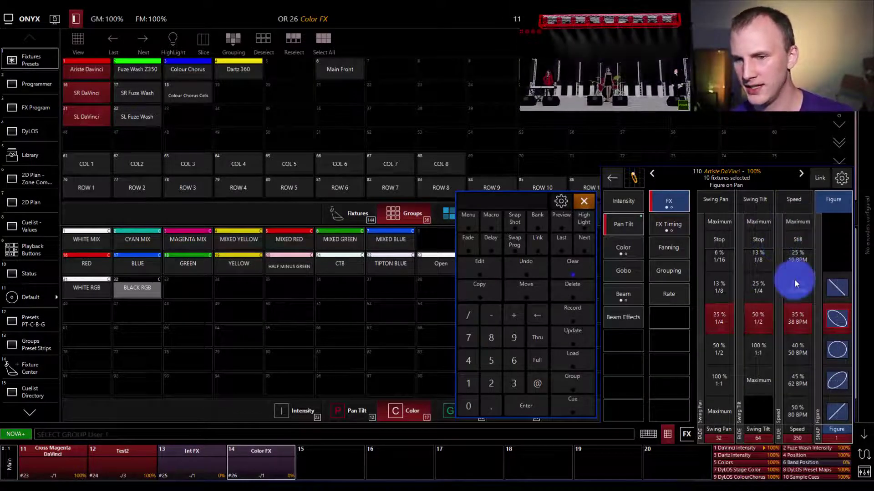
- Set the wave to 7 in the FX timing of the pan tilt effect
click(668, 225)
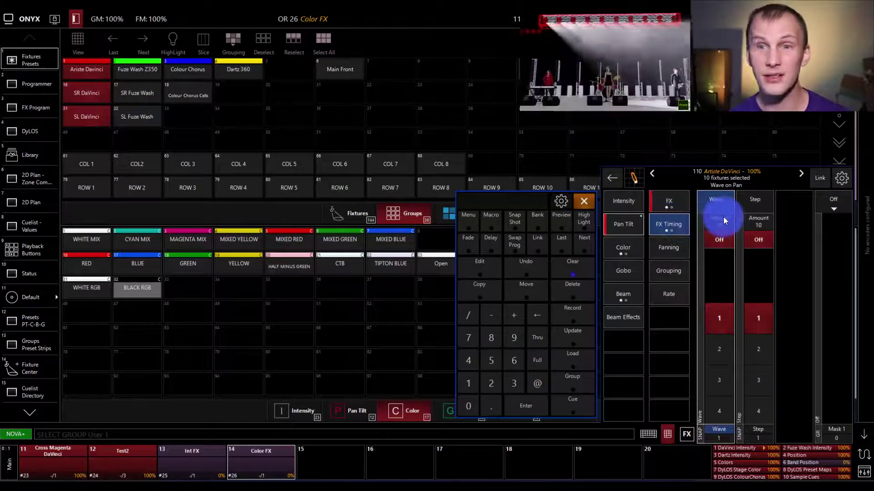
click(717, 318)
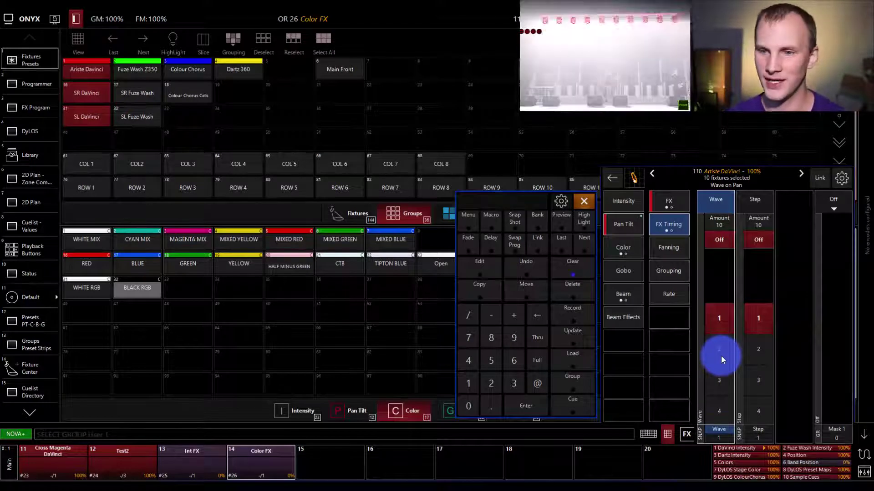
scroll(721, 355, down, 6)
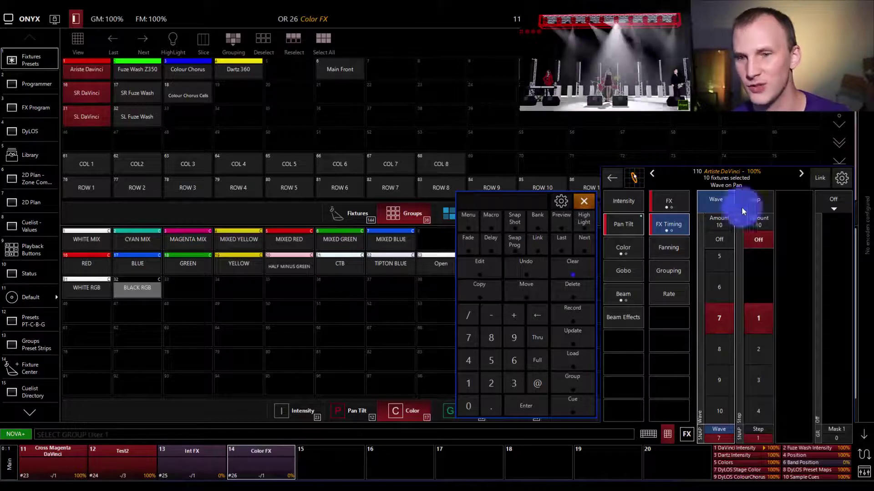
- Go back to the pan tilt FX parameters and examine the encoder settings such as range lock, value mode and operation mode
click(666, 203)
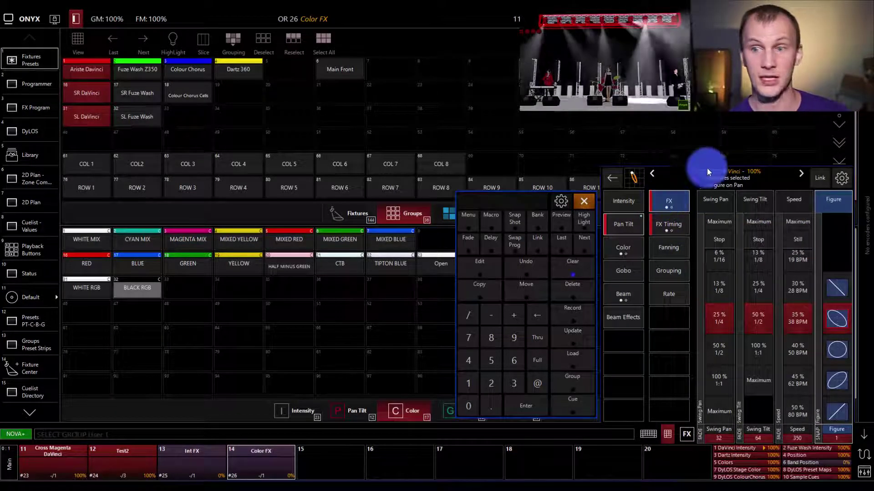
click(837, 177)
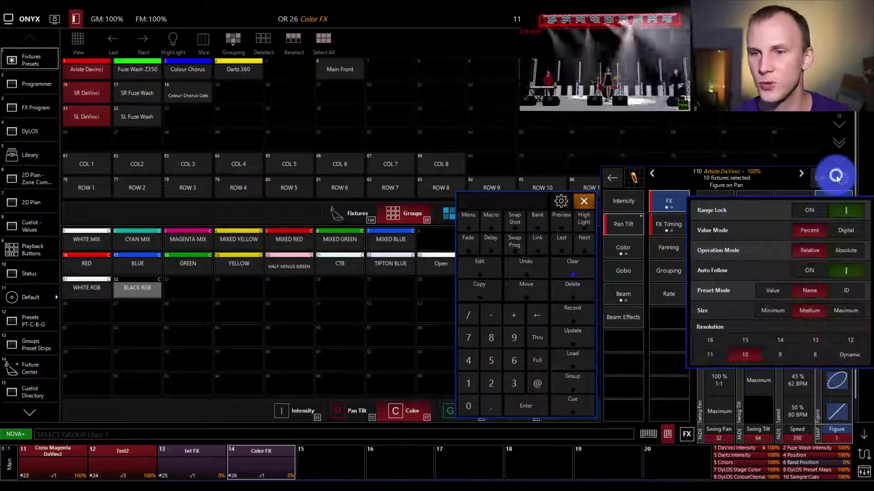
click(843, 180)
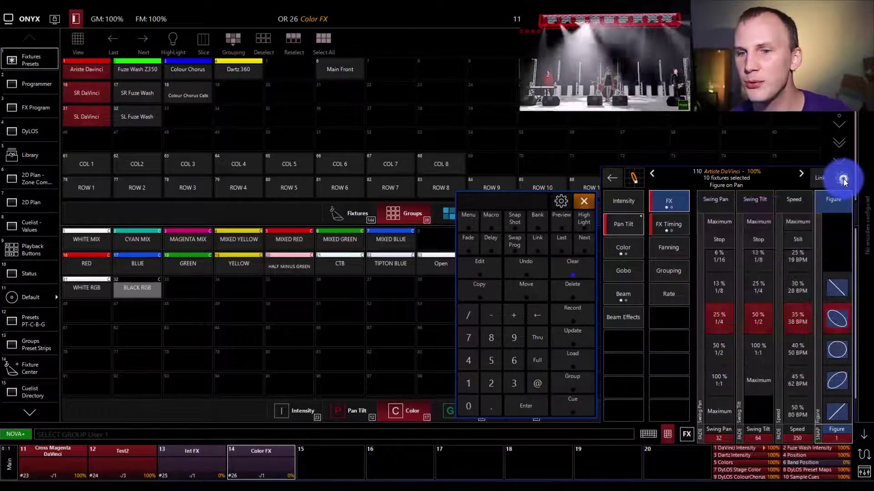
click(842, 179)
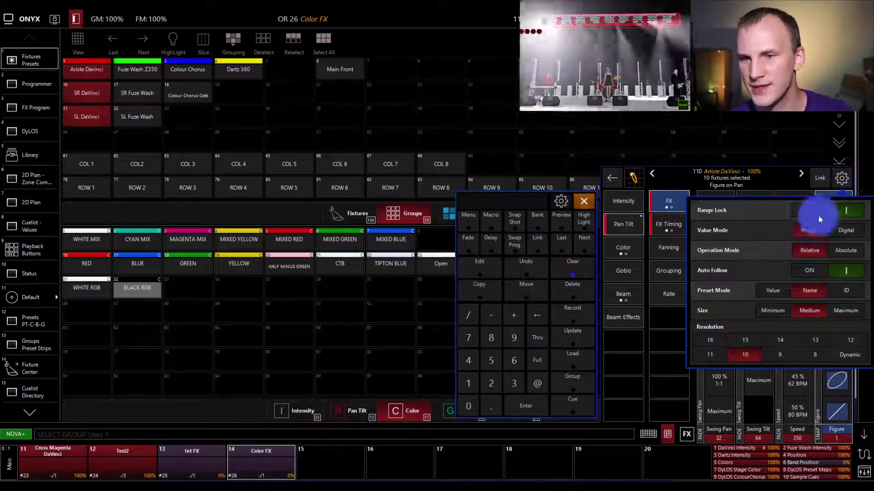
click(837, 179)
- Switch the FX mode on pan to P/T Combo Off and show the pan parameter's own swing, speed, mode and multiplier
click(661, 197)
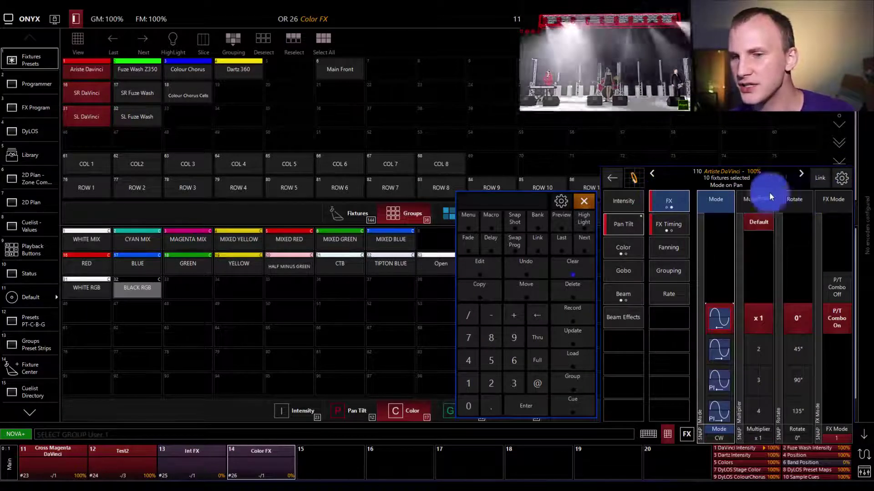
click(843, 288)
drag(842, 289, 833, 323)
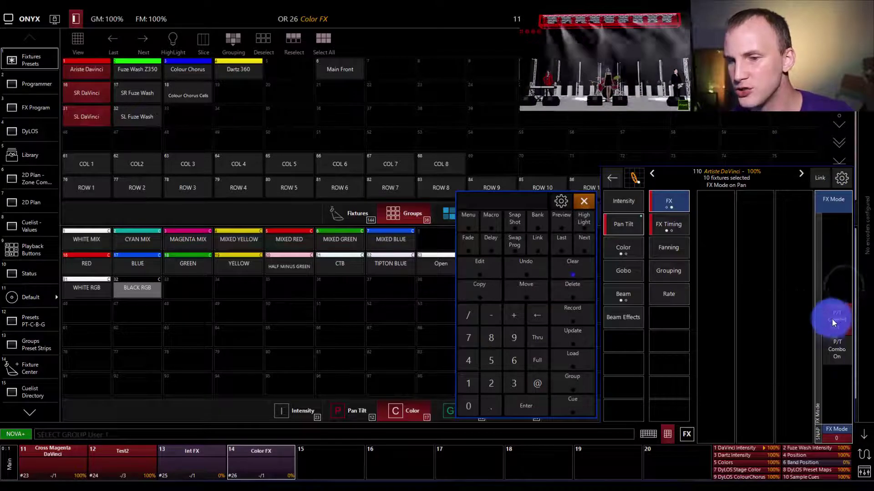
click(667, 197)
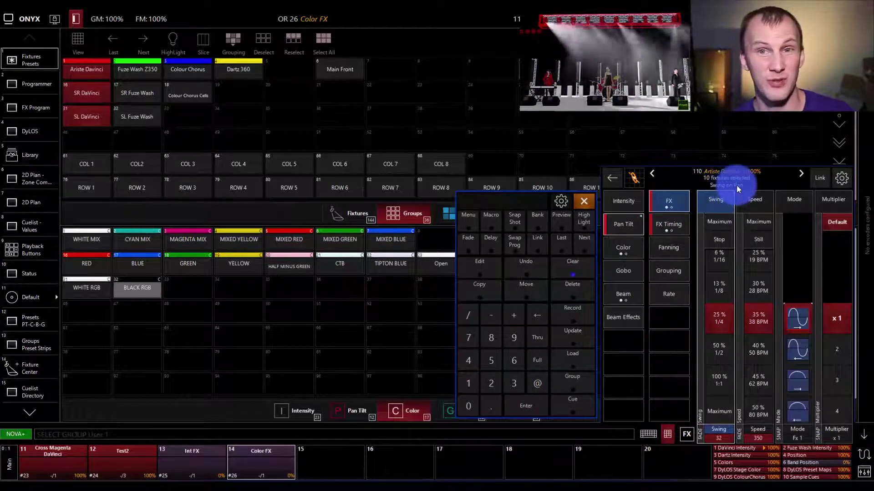
- Show the tilt parameter's own FX values, then switch its FX mode back to P/T Combo On
click(620, 226)
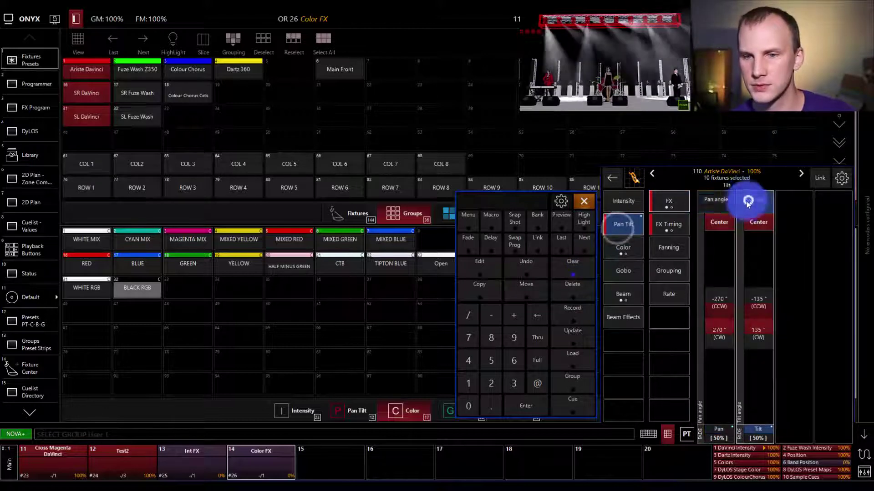
click(668, 200)
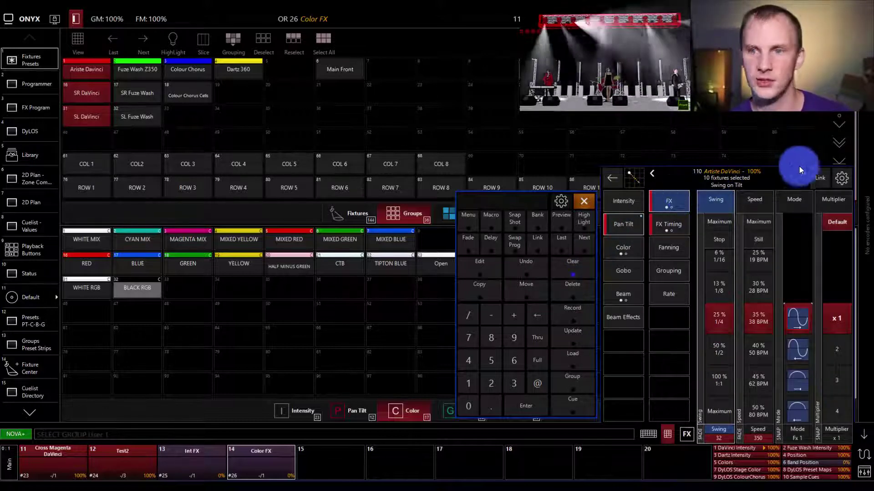
click(669, 200)
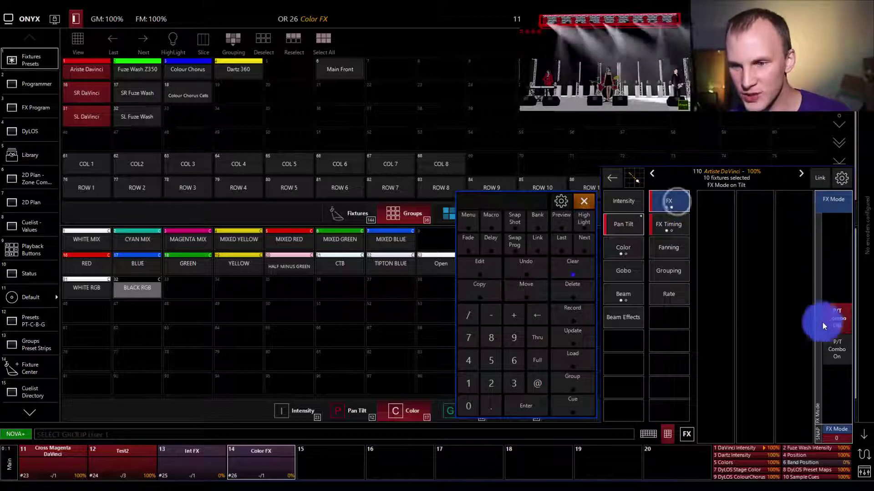
click(832, 346)
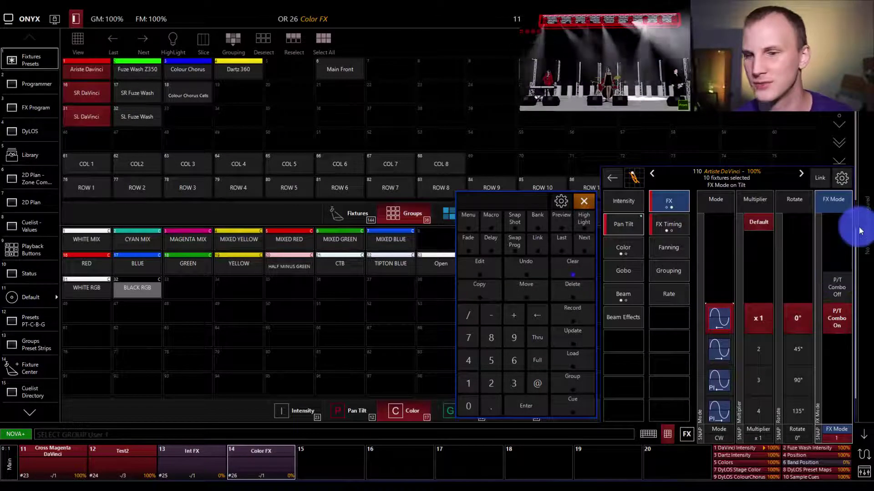
- Record the pan tilt effect on playback fader 15 as an override cuelist named PT FX
click(582, 314)
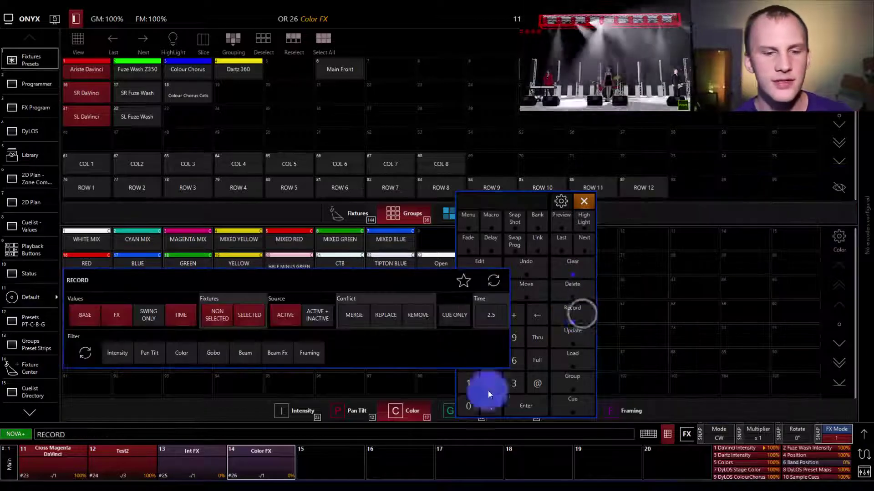
click(321, 465)
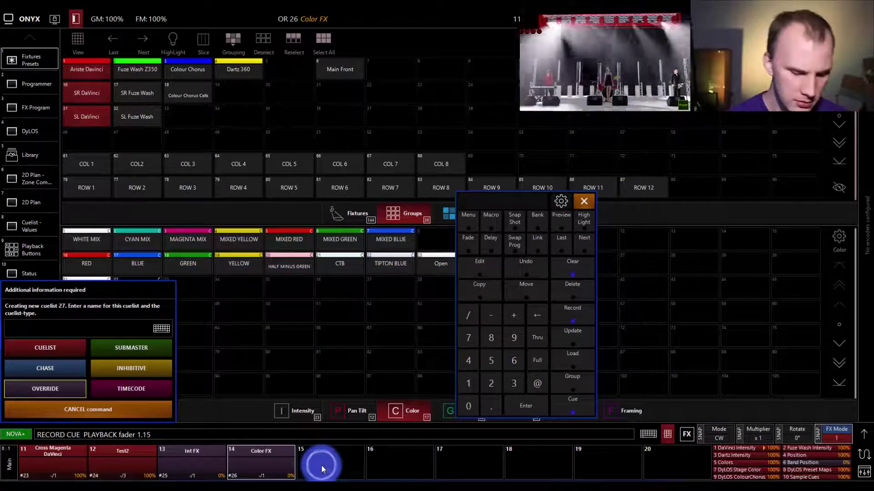
text(Ba)
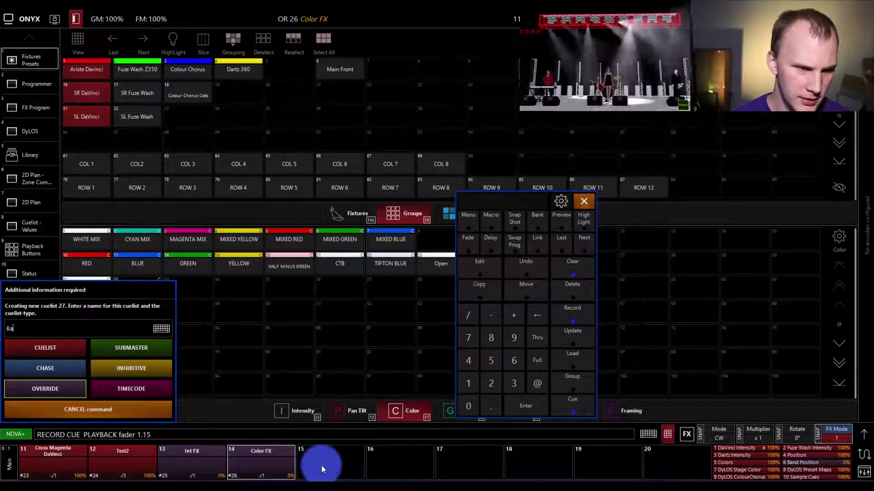
key(BackSpace)
key(BackSpace)
text(PT FX)
key(Return)
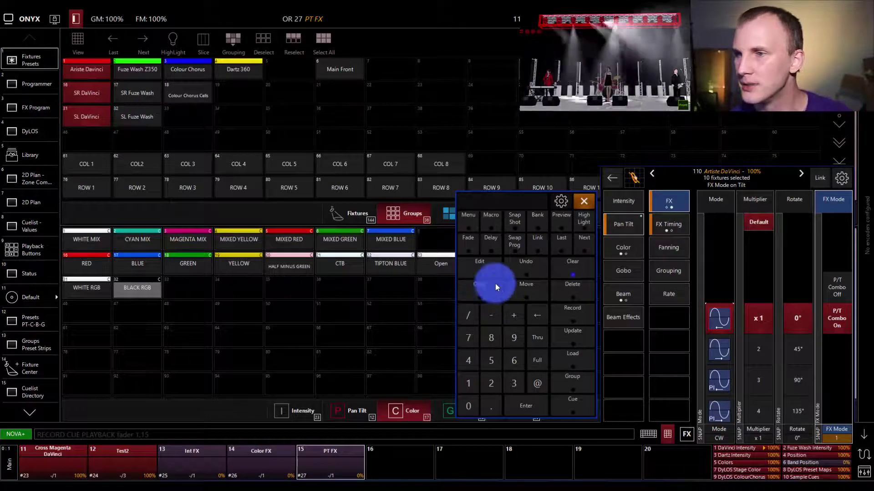
- Clear the programmer, then close the command keypad and collapse the expanded fixture parameter view
click(564, 265)
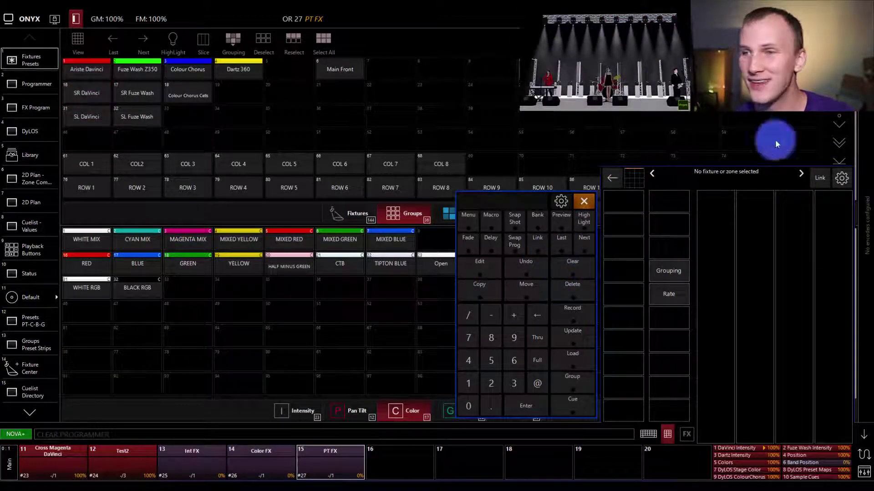
click(667, 434)
click(862, 435)
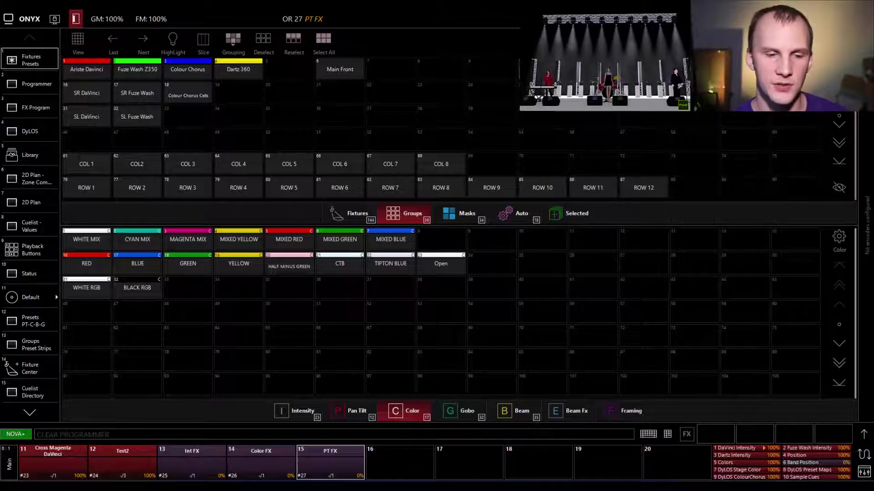
- Raise the Int FX, Color FX and PT FX override faders to 100% to run all three effects together
click(193, 443)
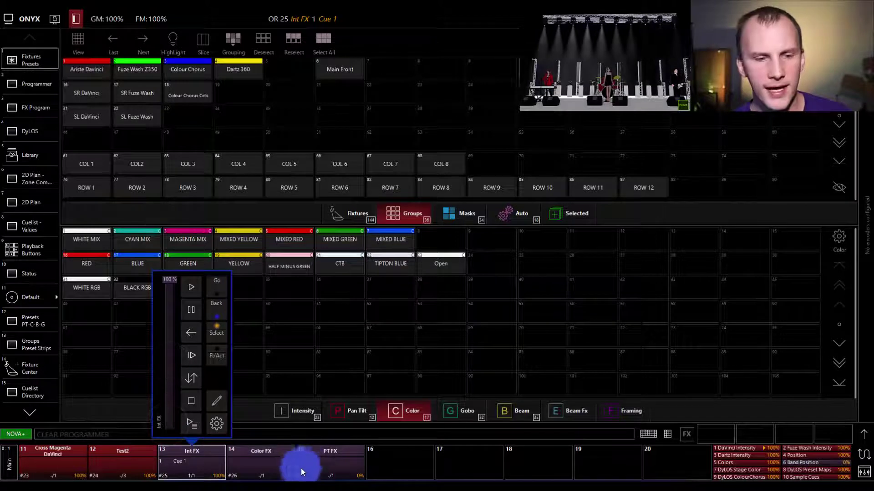
click(278, 454)
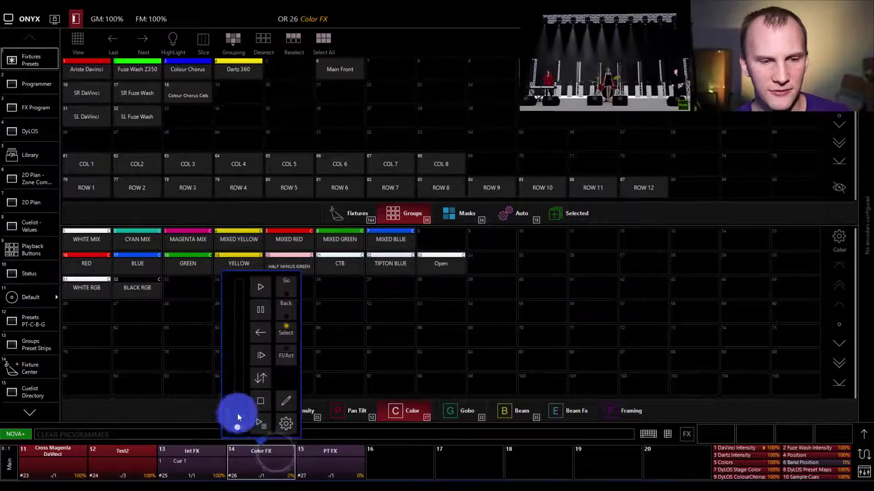
click(351, 455)
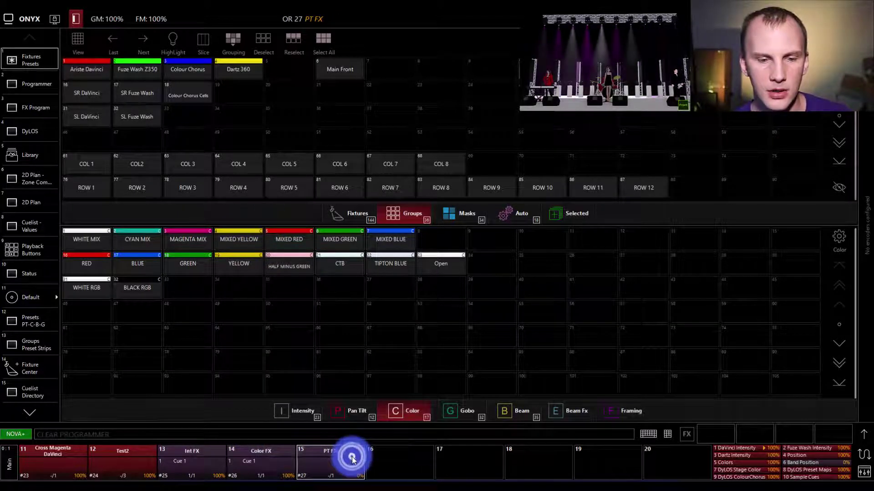
click(307, 428)
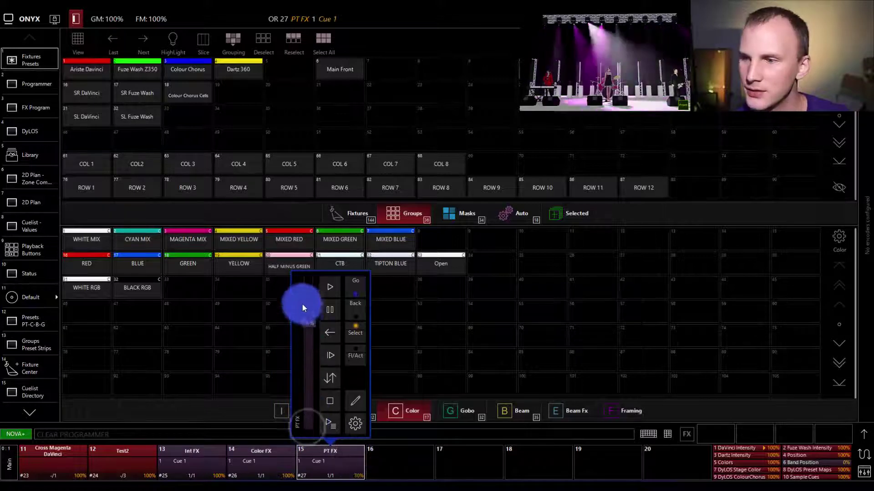
drag(299, 257, 297, 240)
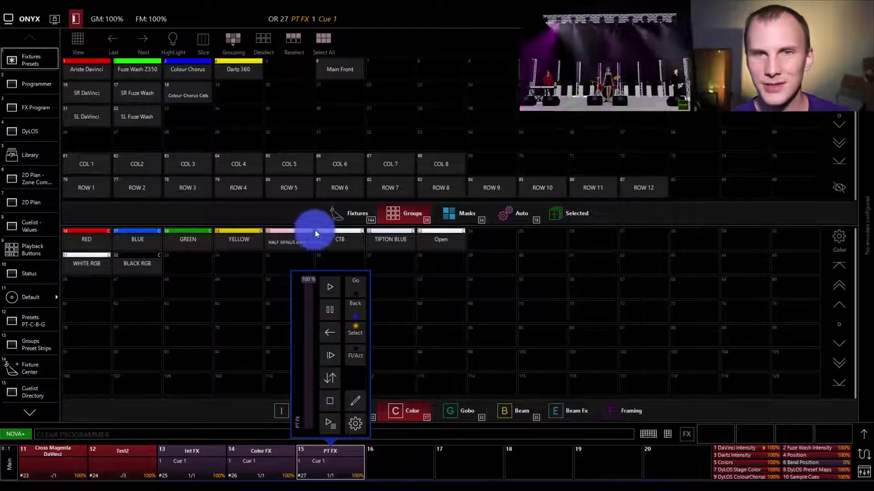
click(561, 271)
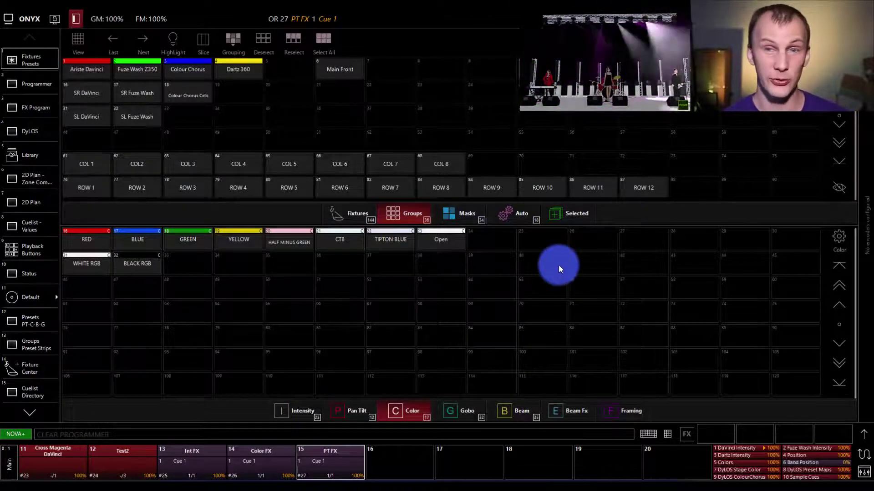
- Select the Ariste Davinci group and show the swing pan, swing tilt, speed and figure of its running pan tilt effect
click(105, 69)
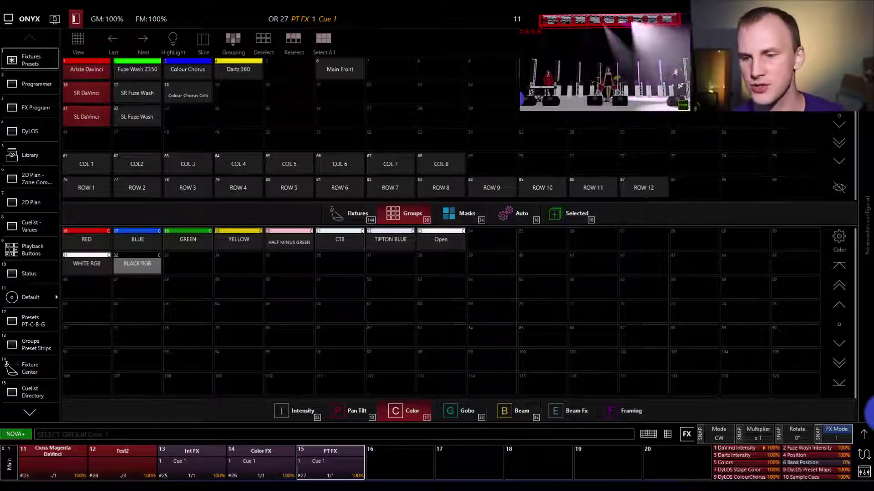
click(863, 434)
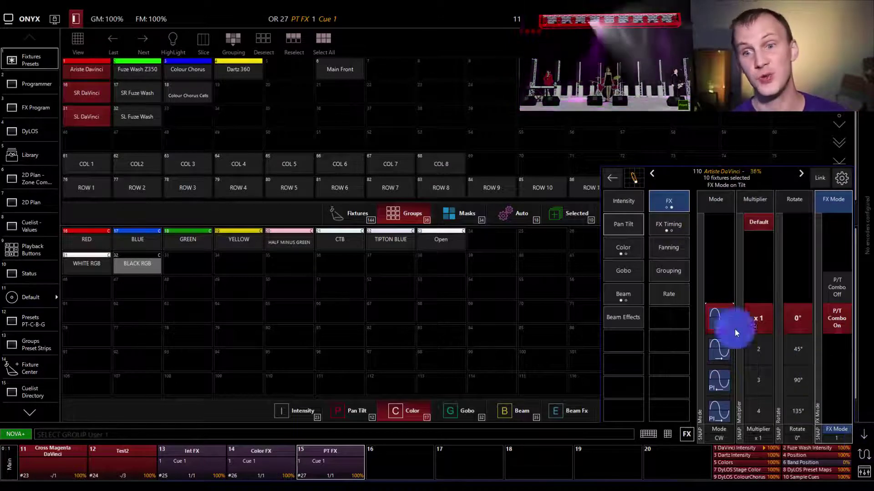
click(653, 197)
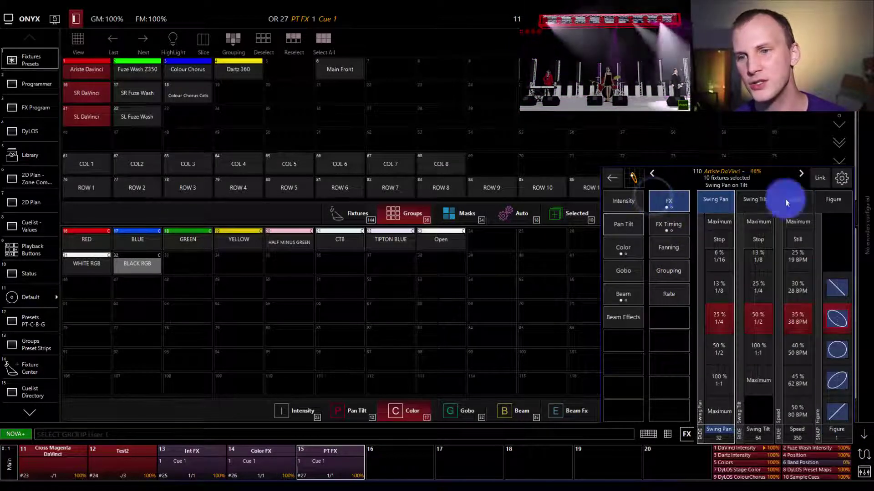
- Try stopping the swing pan and swing tilt of the running effect, then release both values again
click(759, 240)
click(719, 239)
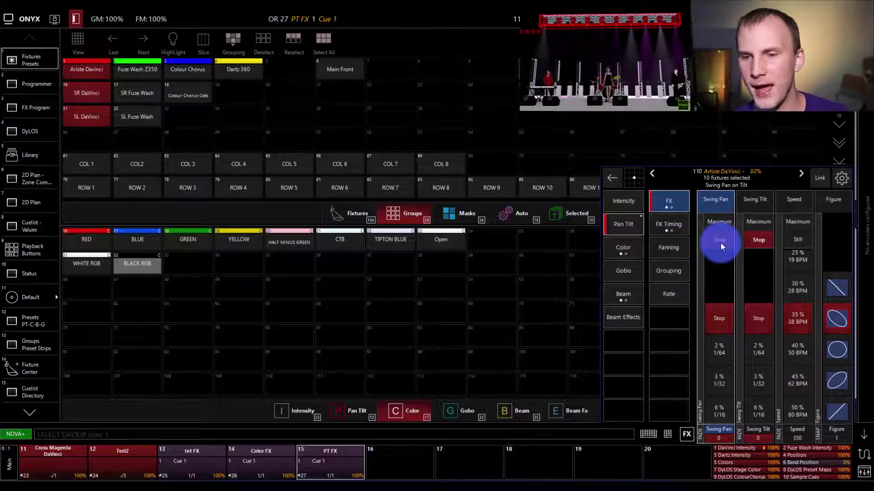
click(719, 242)
click(752, 248)
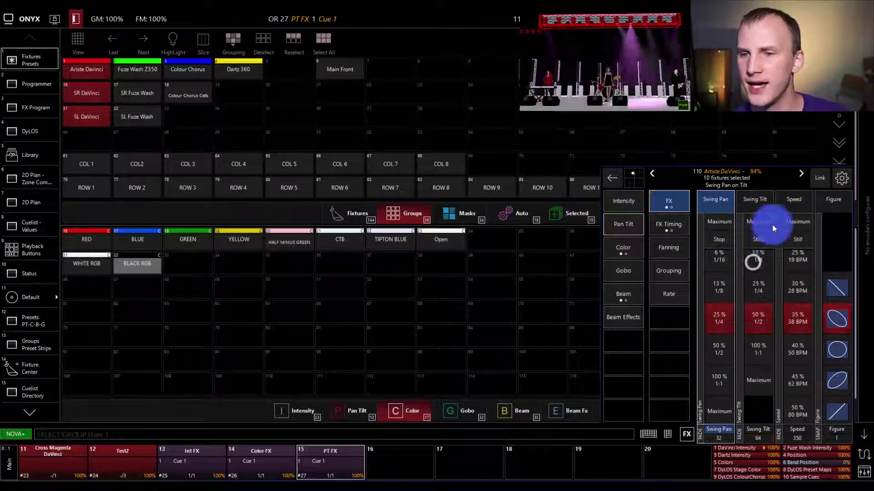
- Set the speed of the running pan tilt effect to Still
click(795, 239)
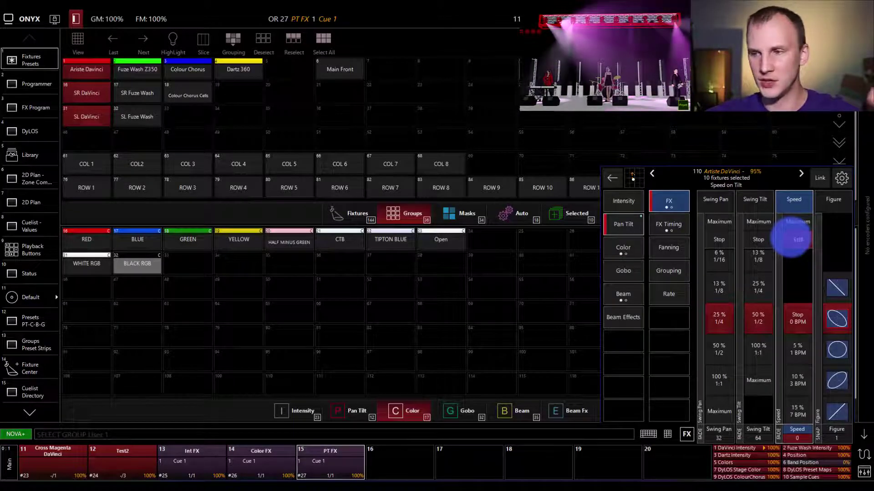
- Release the effect's speed, then try stopping its swing pan and swing tilt again and release both values
drag(791, 237, 794, 246)
click(757, 248)
drag(710, 241, 708, 267)
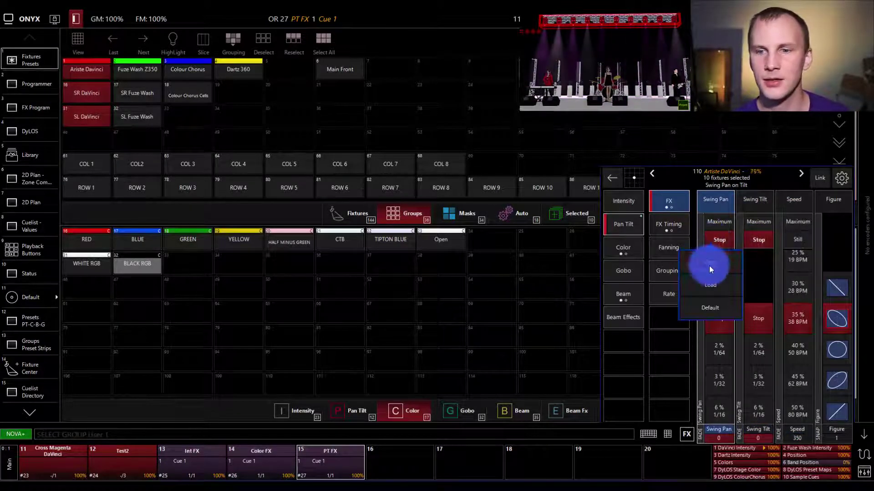
drag(749, 229, 750, 248)
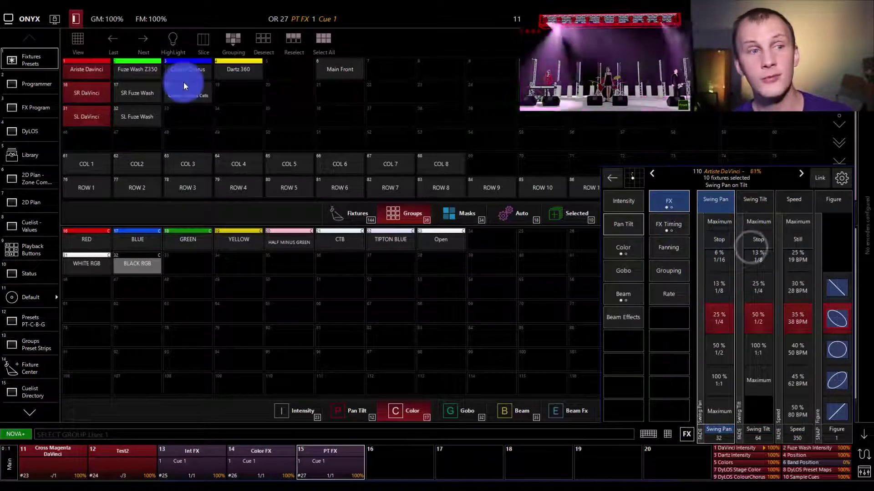
- Go to the FX Program view and apply the Dimmer Off, PT Off and CMY RGB Off presets to the Ariste Davinci fixtures
click(25, 109)
drag(129, 73, 202, 86)
drag(345, 249, 546, 293)
click(414, 290)
click(447, 288)
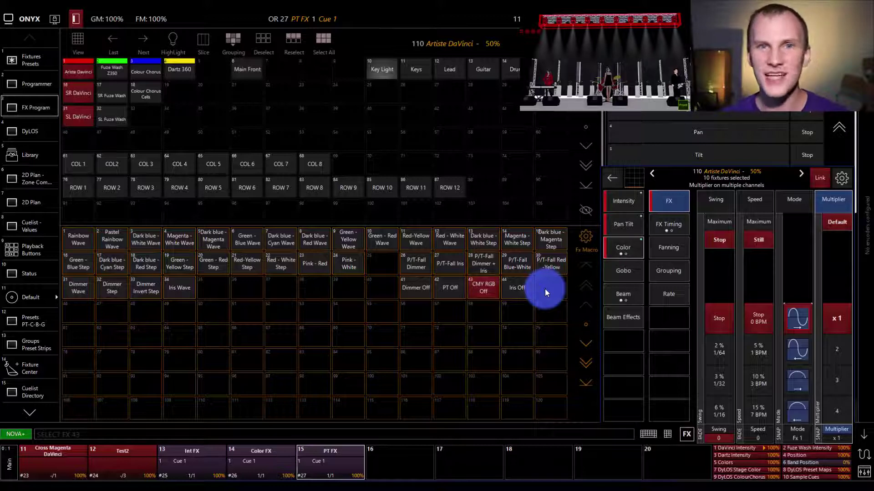
- Clear the programmer, then hide the command keypad and the encoder display
click(655, 433)
click(564, 263)
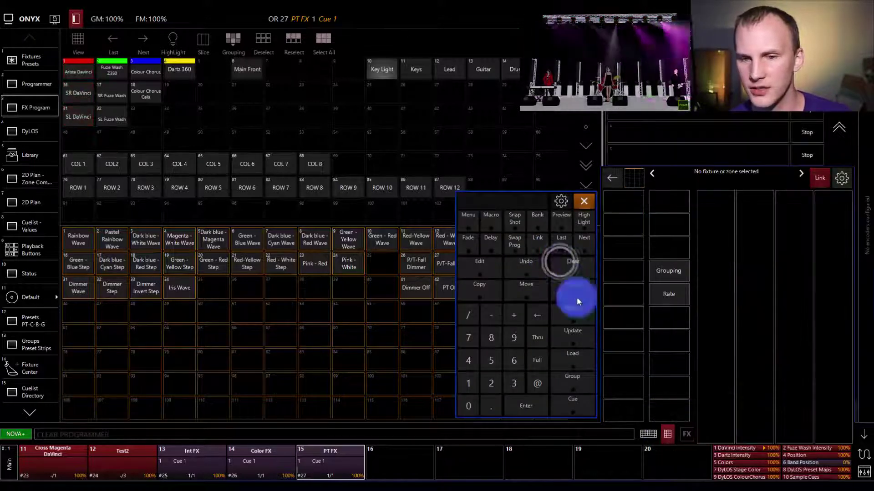
click(545, 246)
click(663, 434)
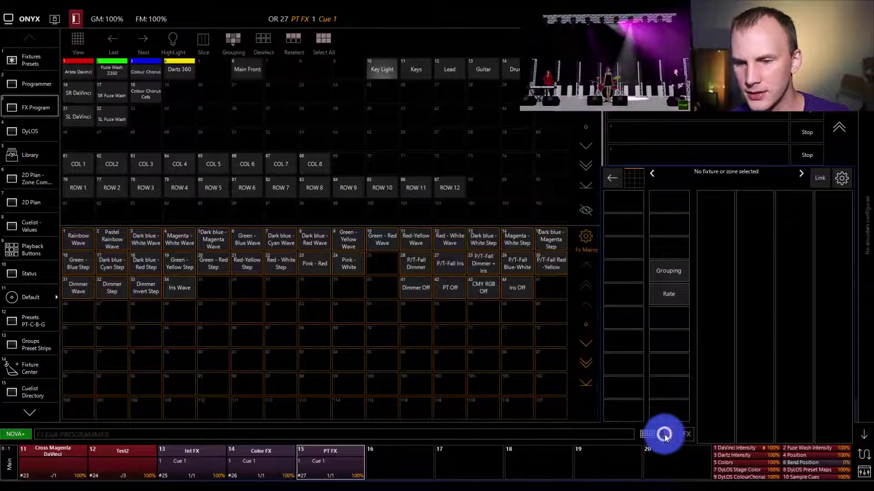
click(865, 432)
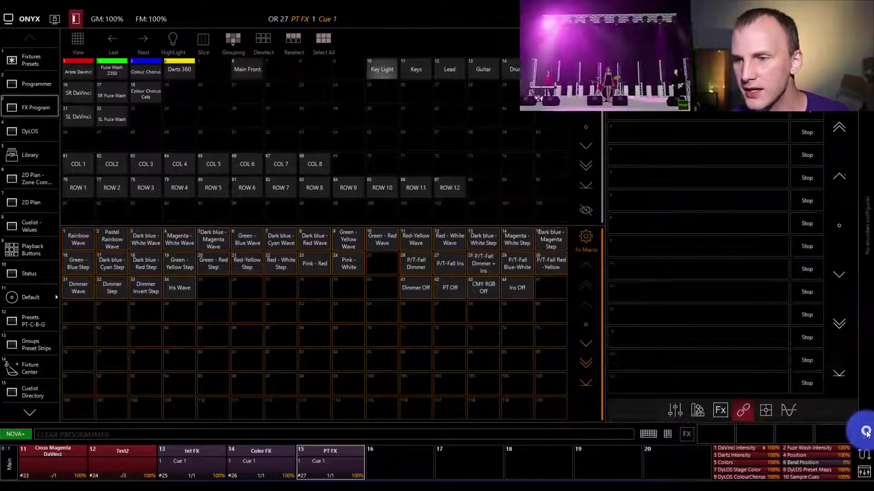
- Release the PT FX override and lower the PT FX, Color FX and Int FX faders to 0%
click(330, 458)
click(332, 400)
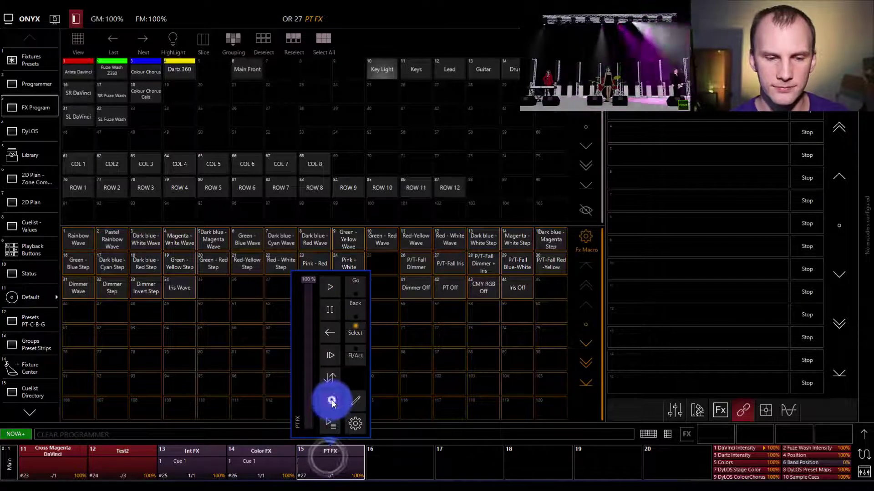
click(323, 460)
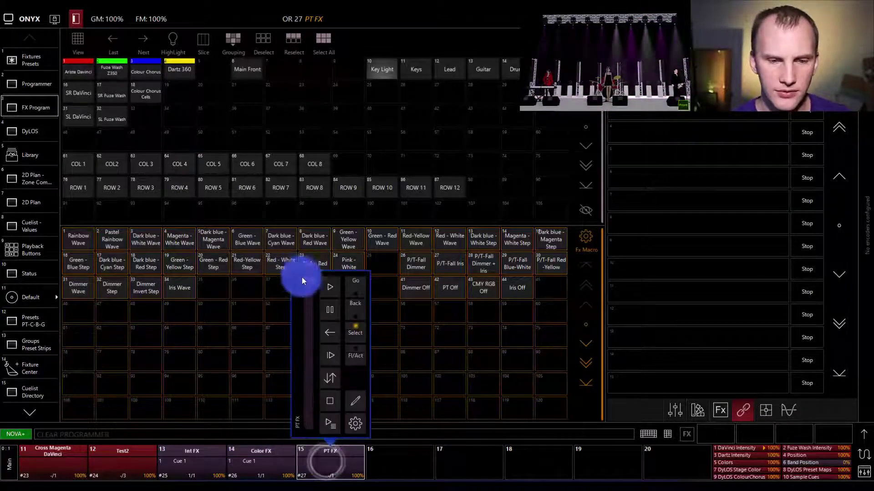
drag(302, 277, 292, 457)
click(269, 460)
drag(233, 277, 232, 436)
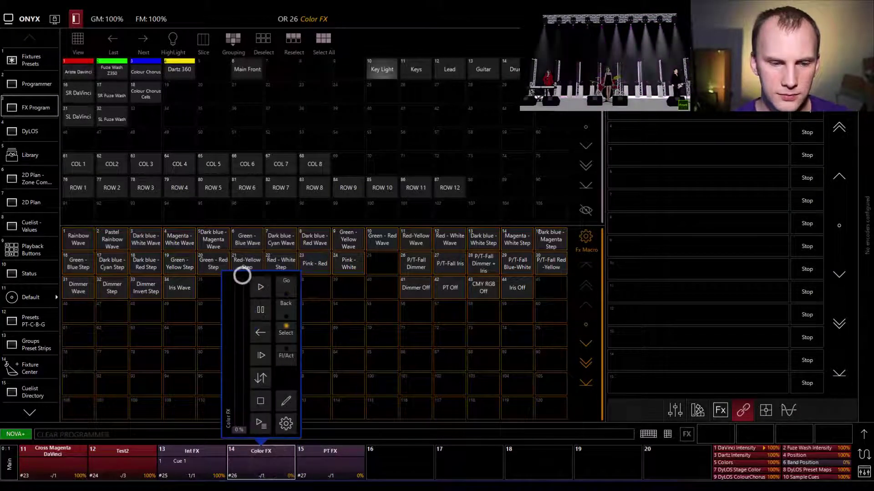
click(189, 453)
drag(176, 283, 179, 442)
click(296, 409)
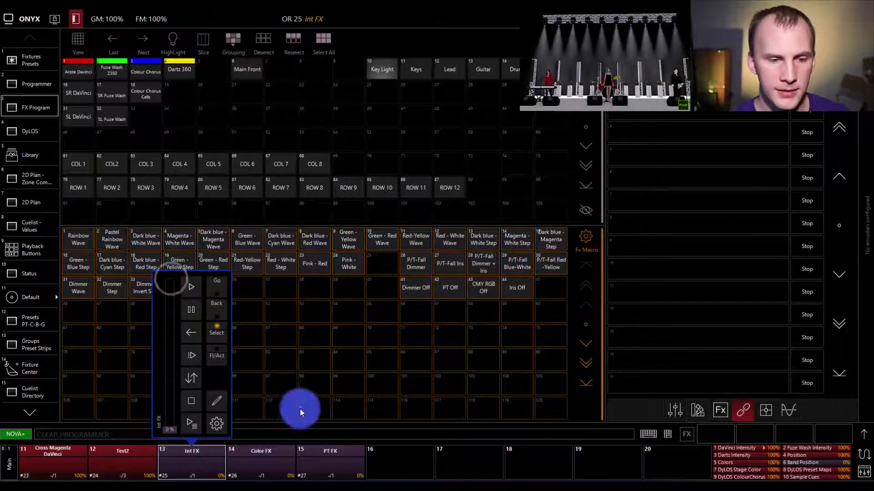
- Select the Ariste Davinci group and try several color wave and step presets, ending with Dark blue - Magenta Step
click(13, 102)
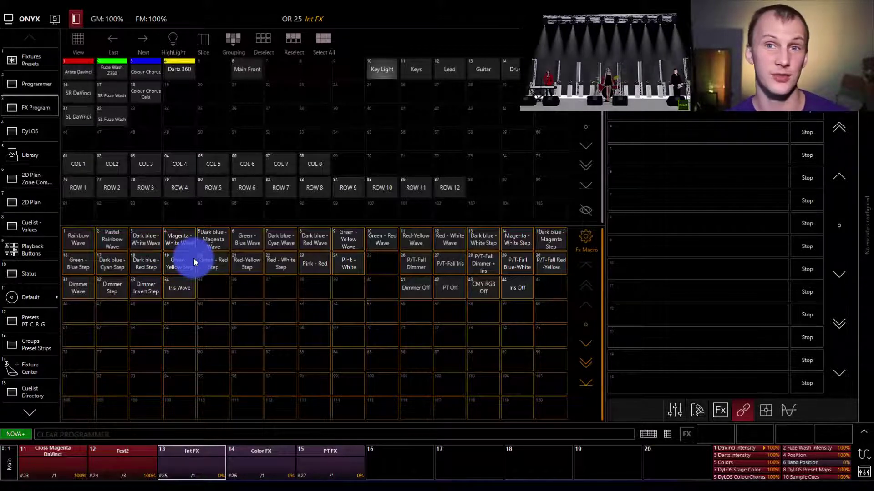
click(78, 68)
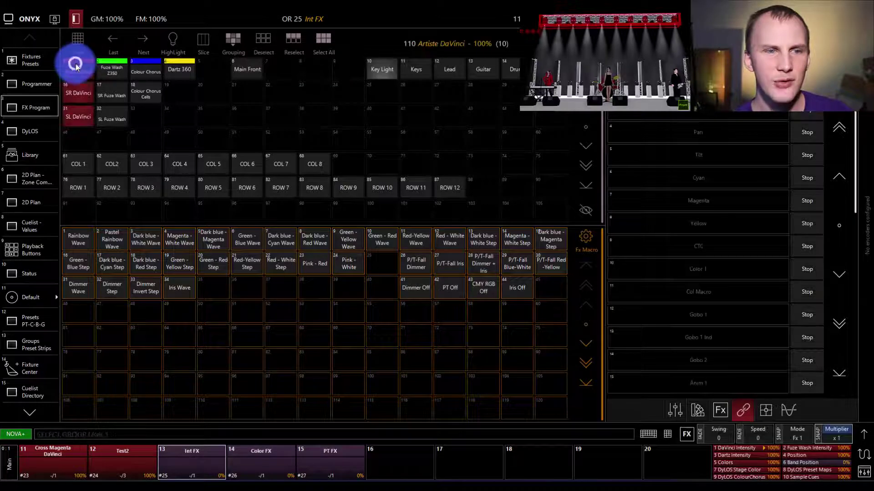
click(381, 241)
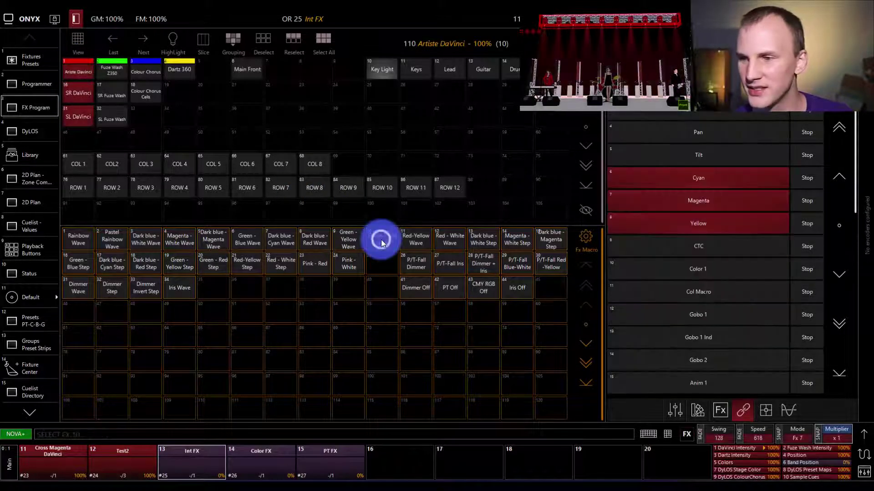
click(324, 243)
click(343, 241)
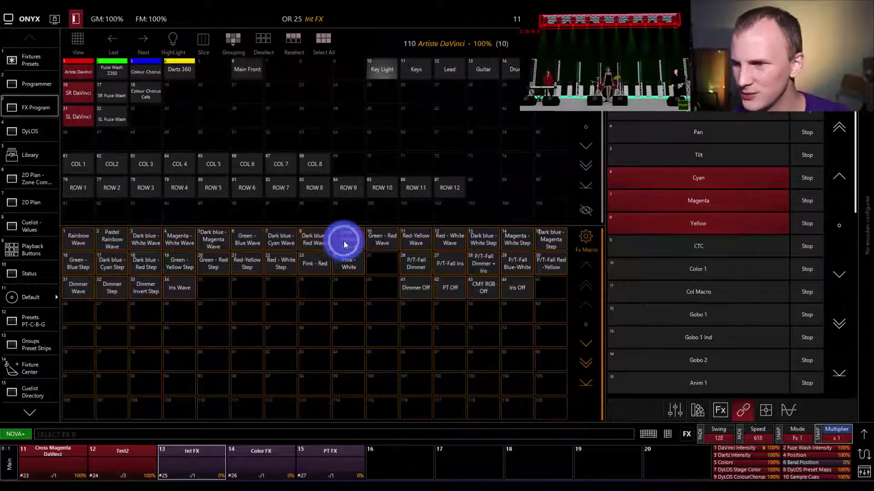
click(514, 241)
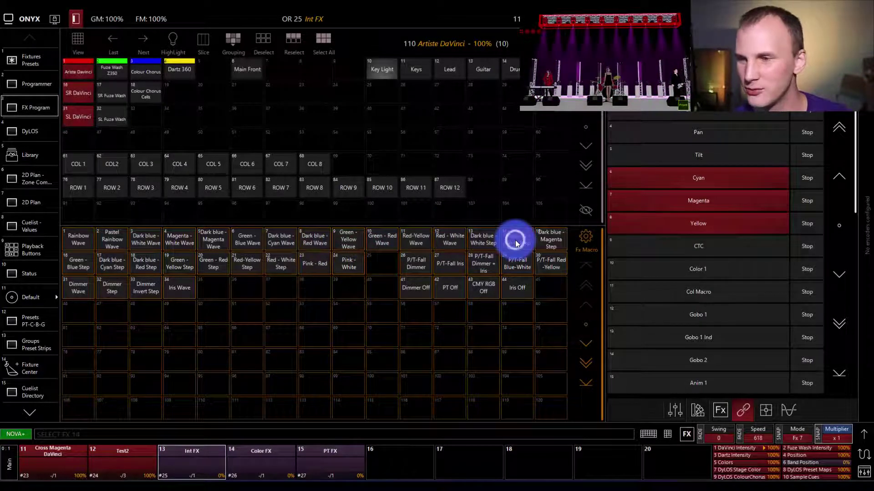
click(556, 240)
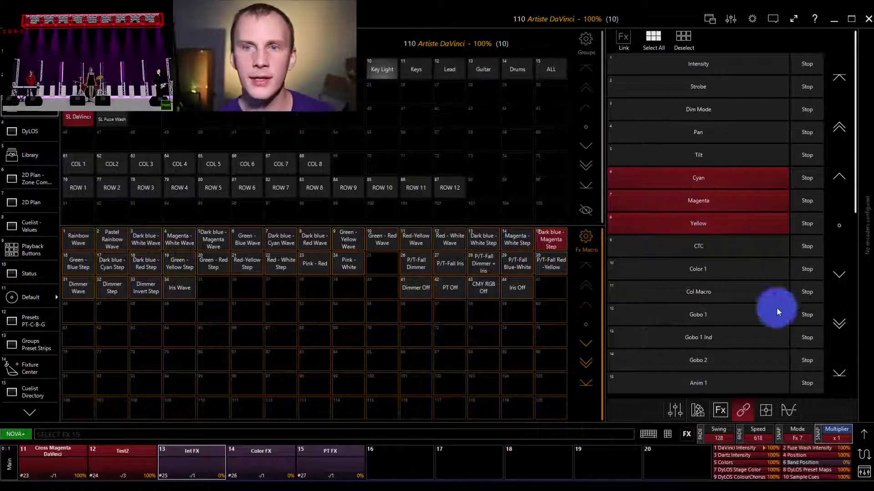
- Show the FX timing of the Ariste Davinci color effect and set its wave to the fixture amount of 10
click(843, 430)
click(668, 223)
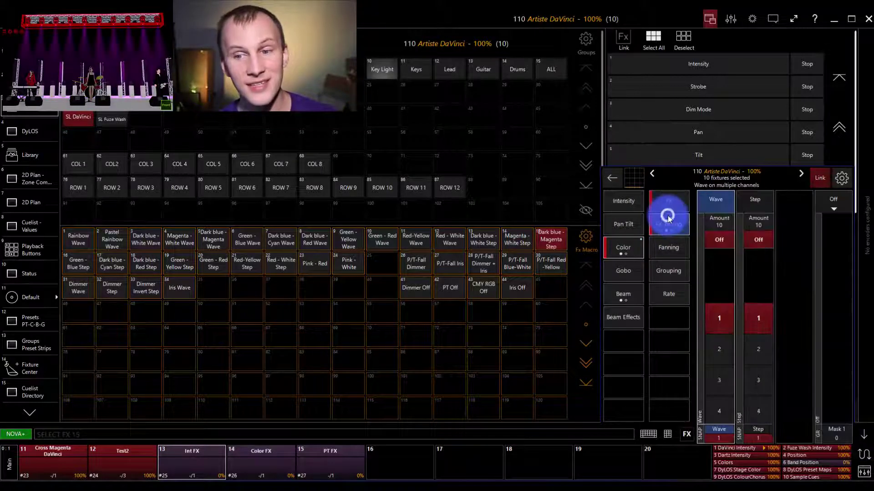
click(727, 221)
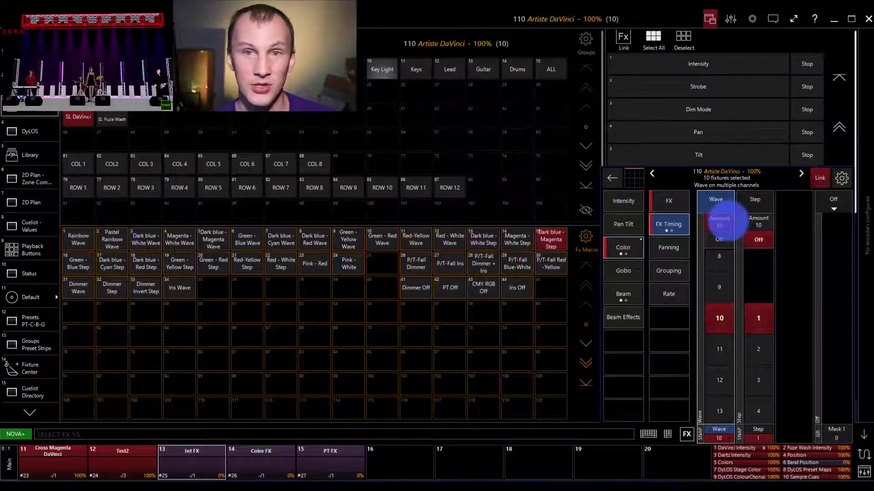
- Review the color effect's delay, shift and wait timing, and return to its wave and step settings
click(675, 226)
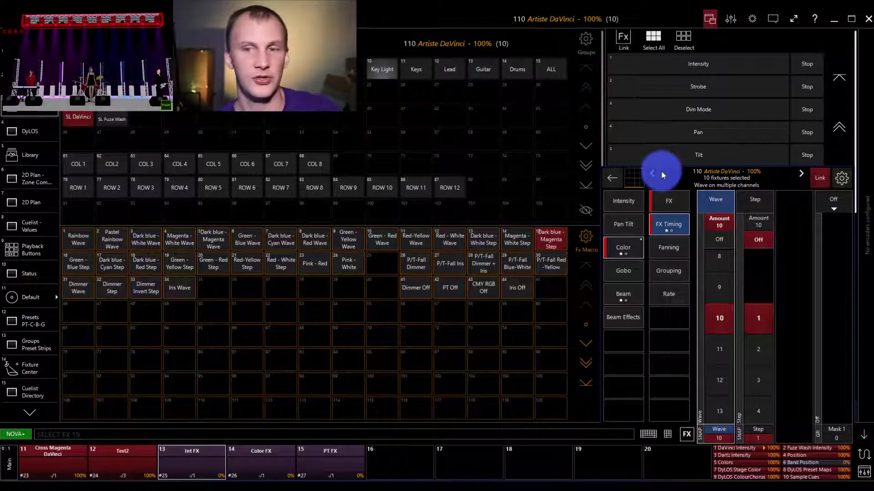
click(673, 229)
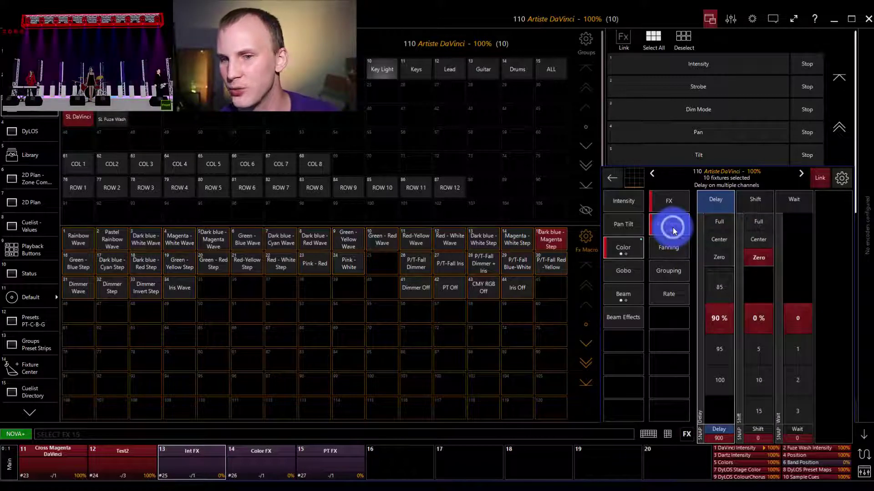
click(672, 228)
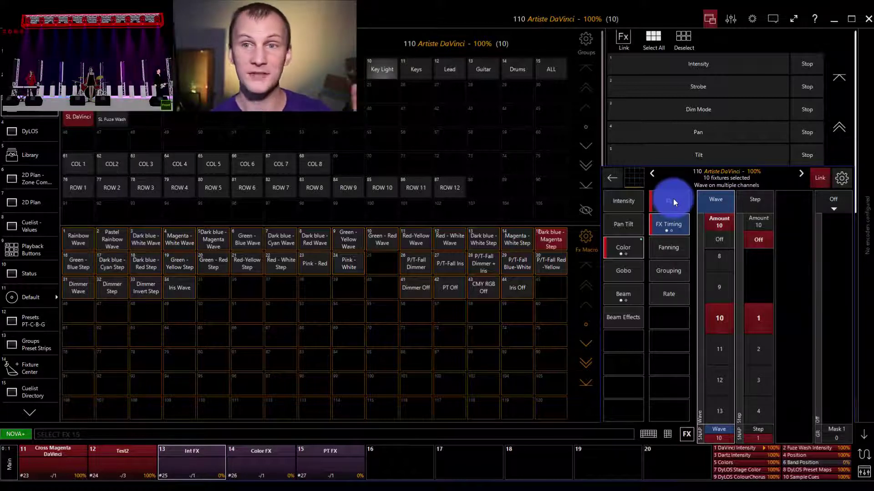
click(678, 222)
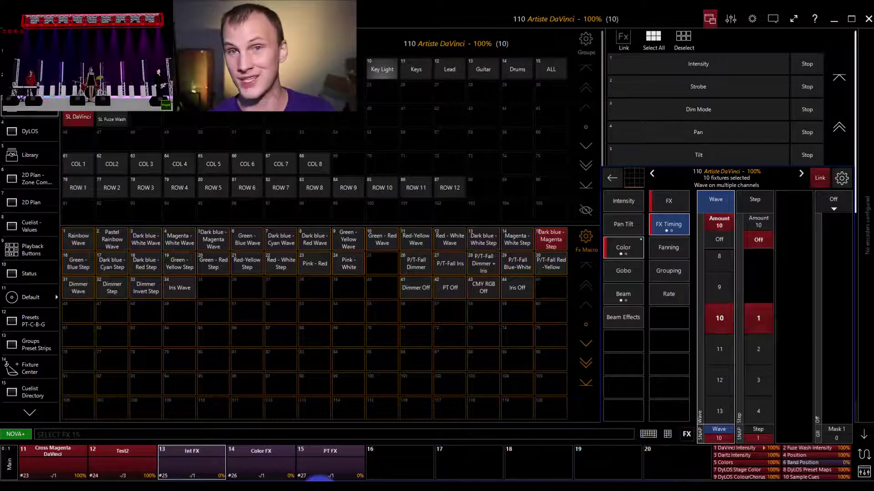
mouse_move(321, 478)
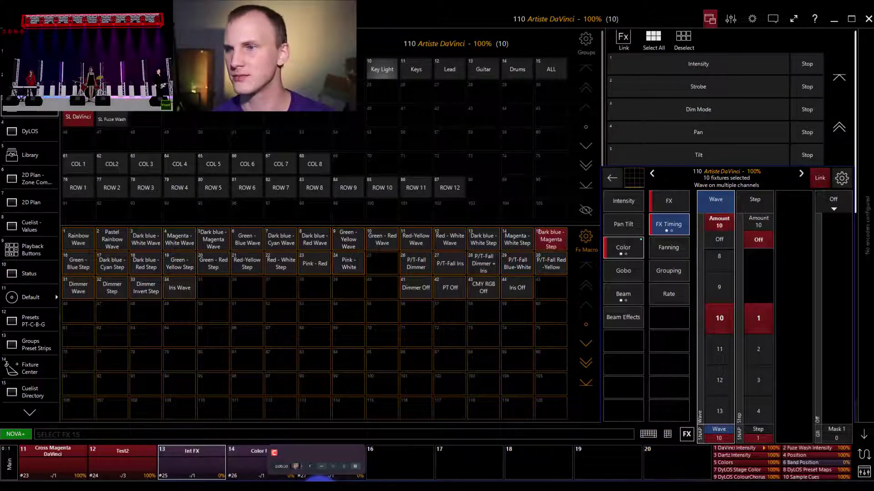